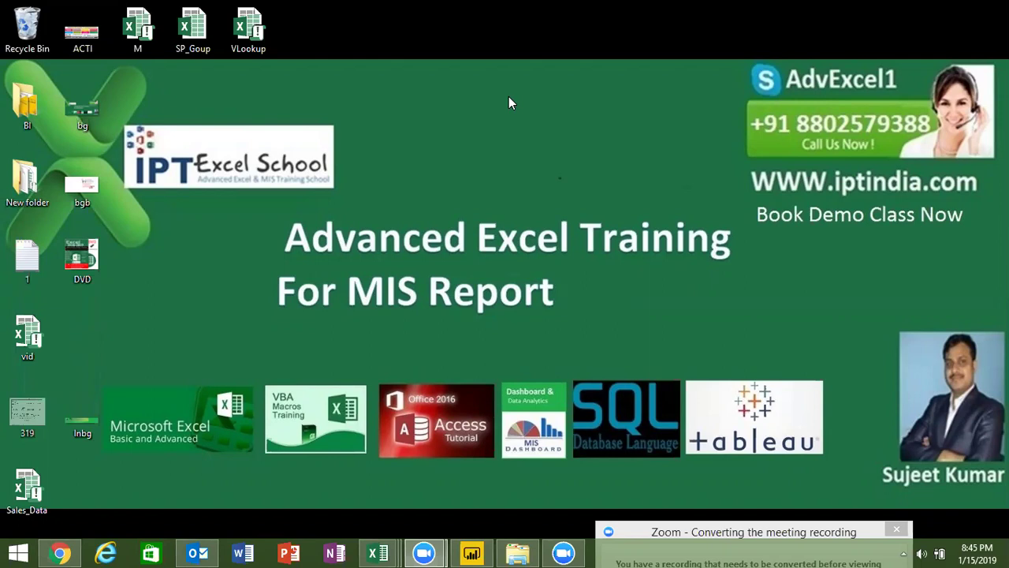
# Bring Power BI Desktop to the front, then browse and dismiss the Get Data sources list
pyautogui.click(472, 552)
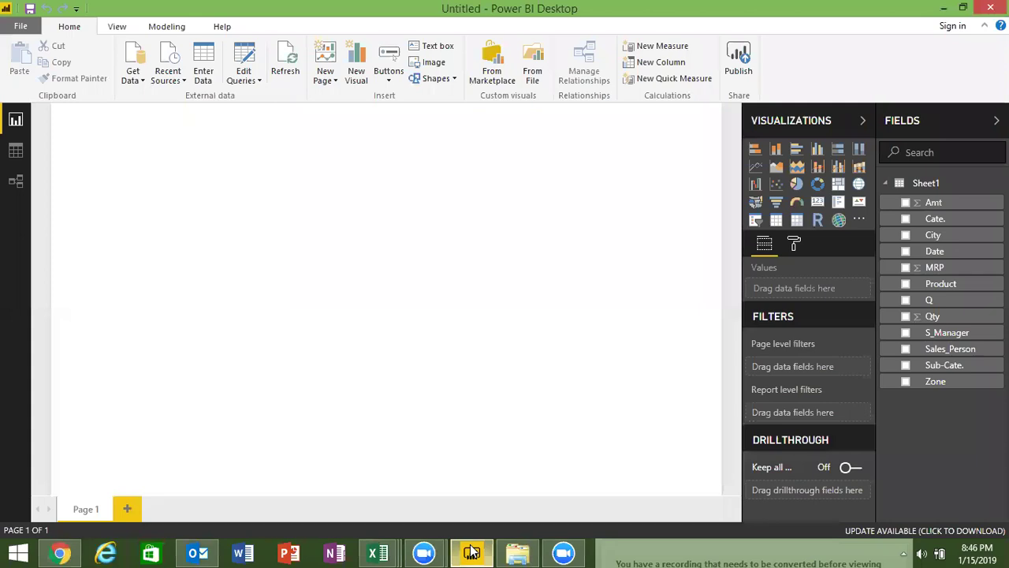
pyautogui.click(142, 81)
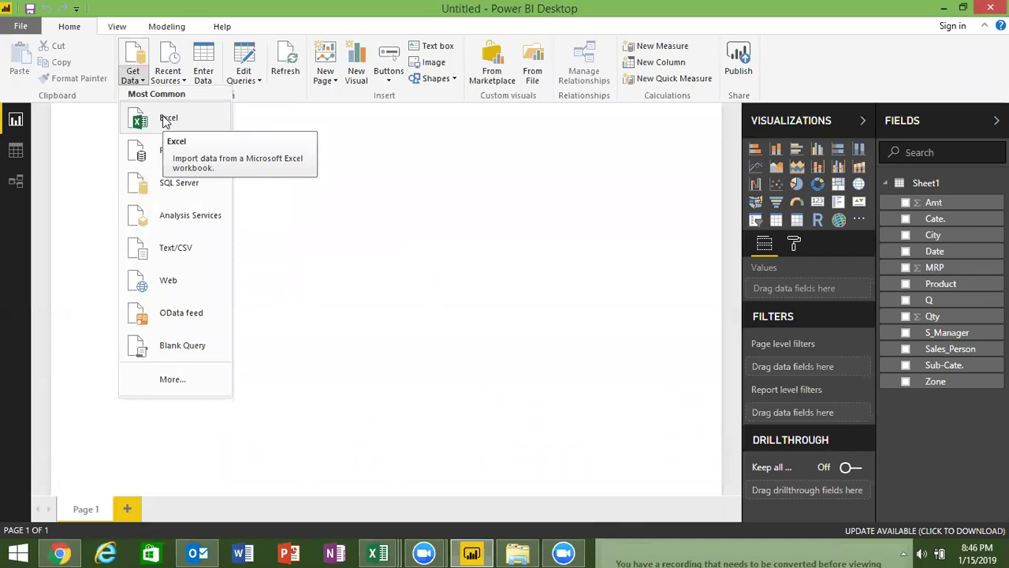
pyautogui.click(329, 140)
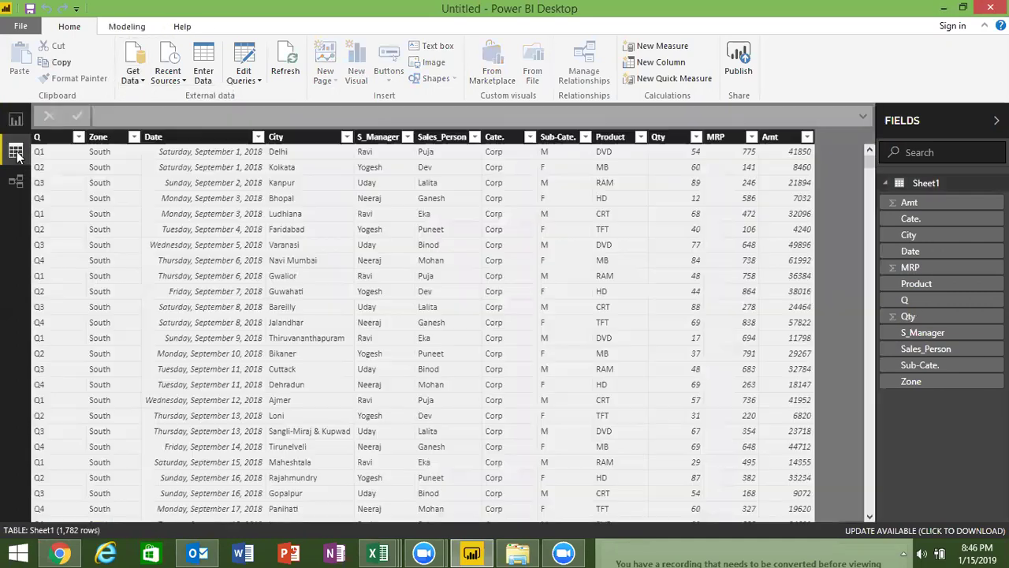
# Switch to Data view and inspect Sheet1's Date, City and Qty columns
pyautogui.click(16, 152)
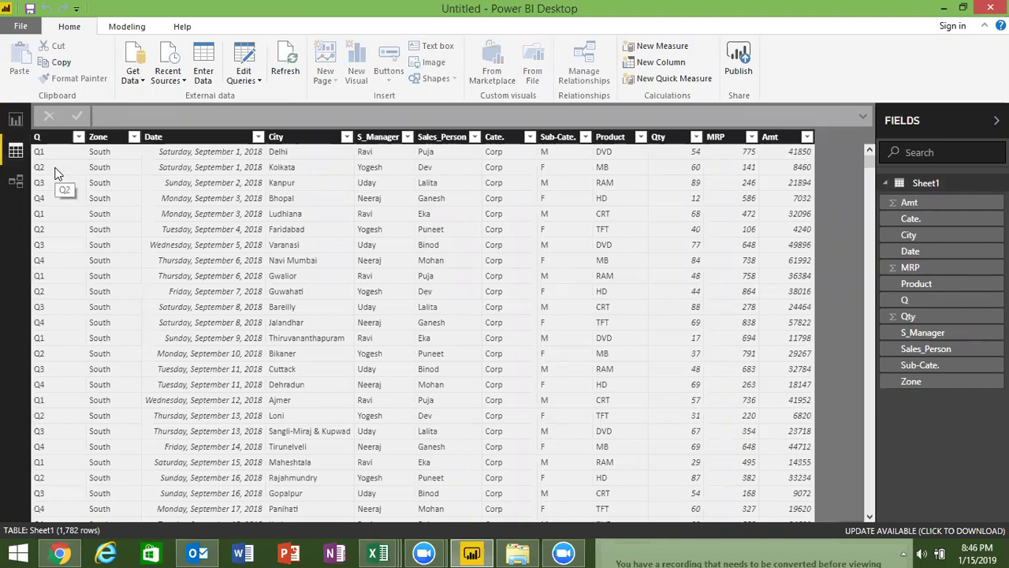
pyautogui.click(210, 204)
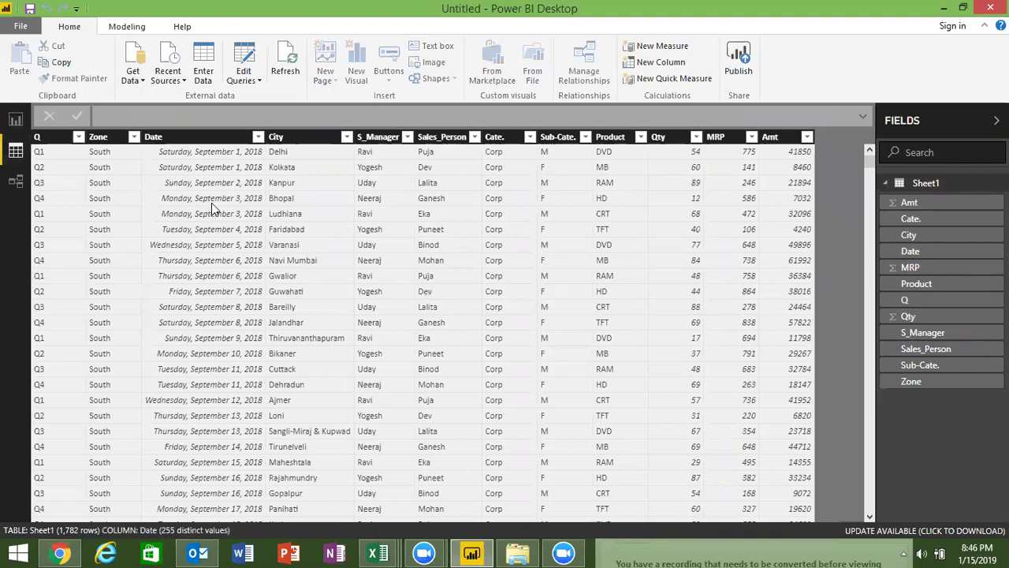
pyautogui.click(301, 207)
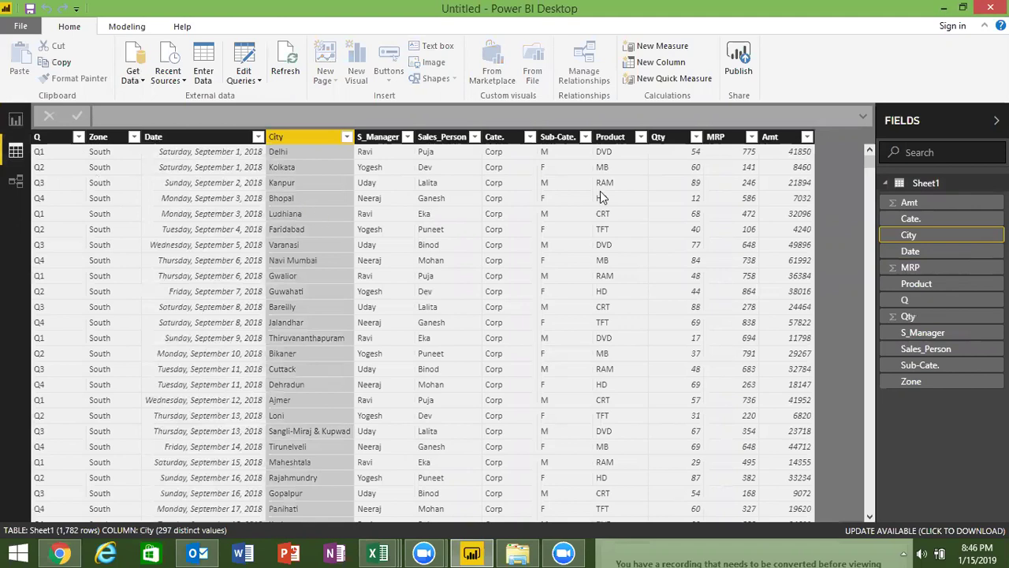
pyautogui.click(698, 229)
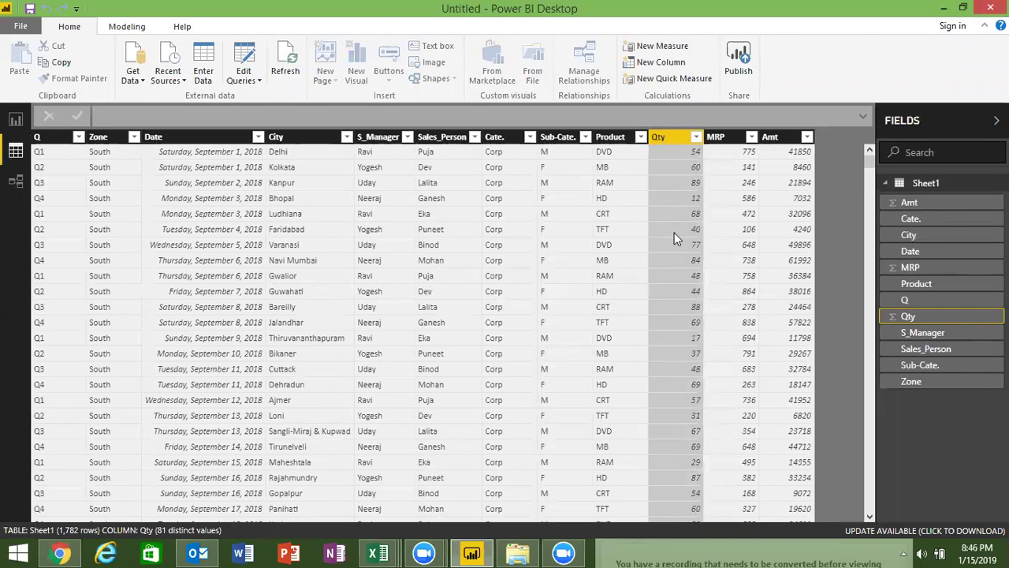
# Edit the Sub-Cate. column header and confirm the name as 'Sub-Cate.'
pyautogui.click(575, 142)
pyautogui.doubleClick(575, 138)
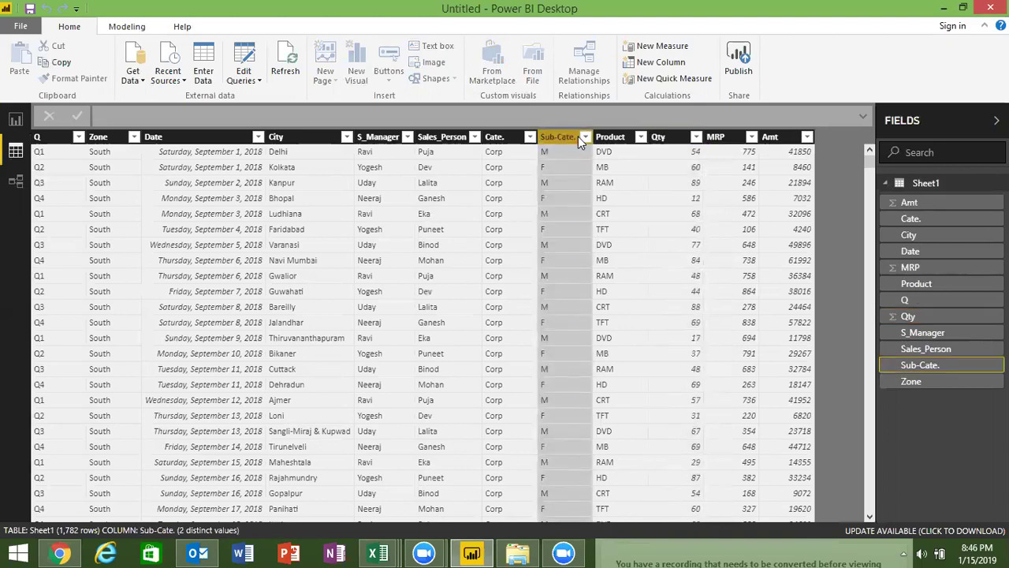
pyautogui.click(569, 137)
pyautogui.press('BackSpace')
pyautogui.write('.')
pyautogui.press('Return')
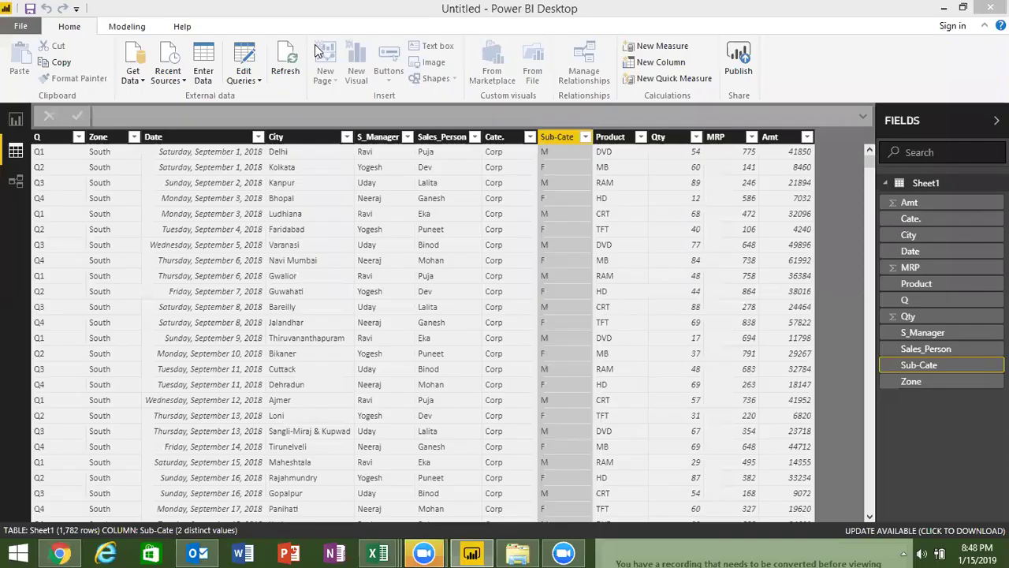
pyautogui.click(451, 182)
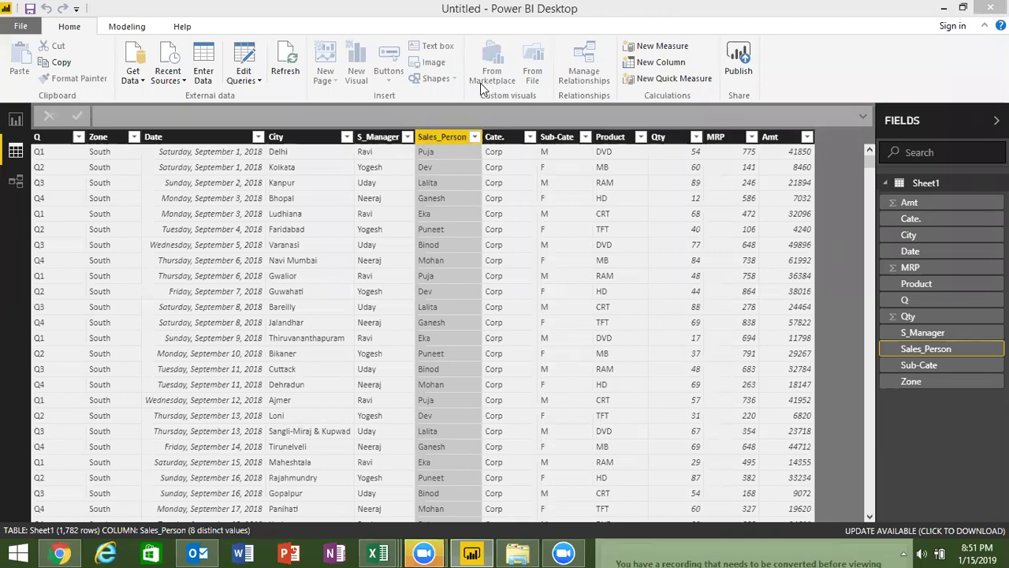
pyautogui.click(59, 138)
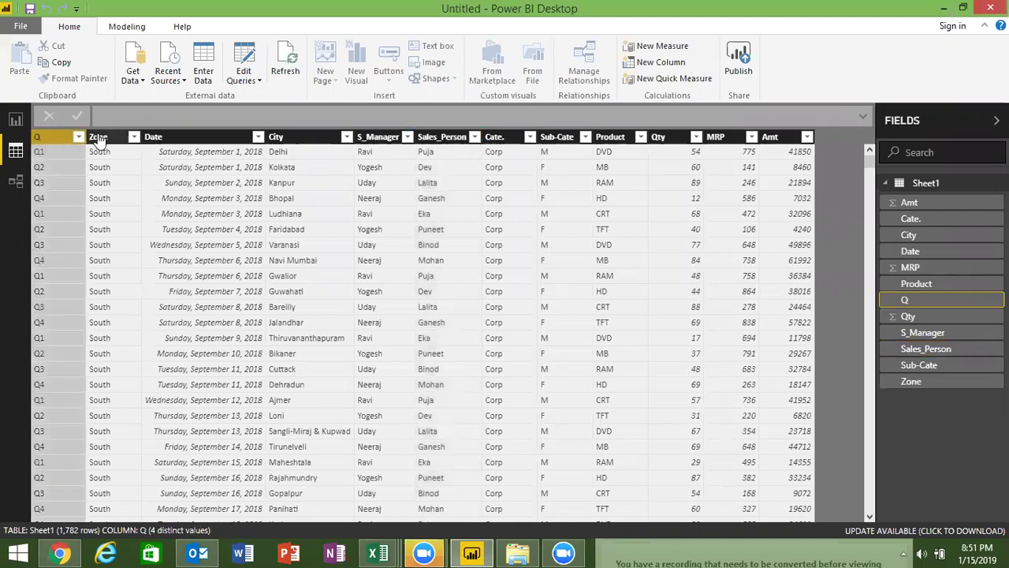
pyautogui.click(100, 138)
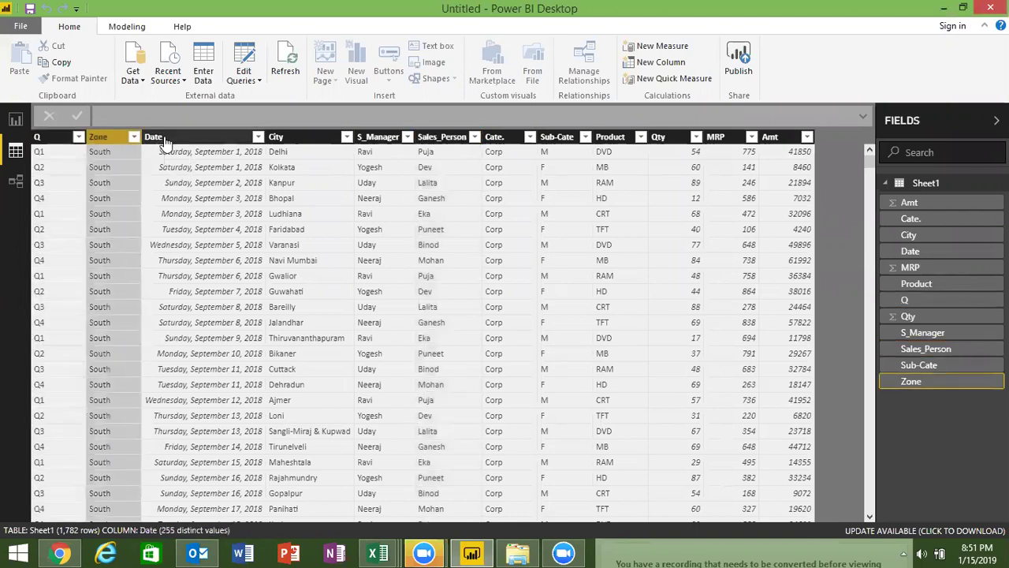
pyautogui.click(165, 140)
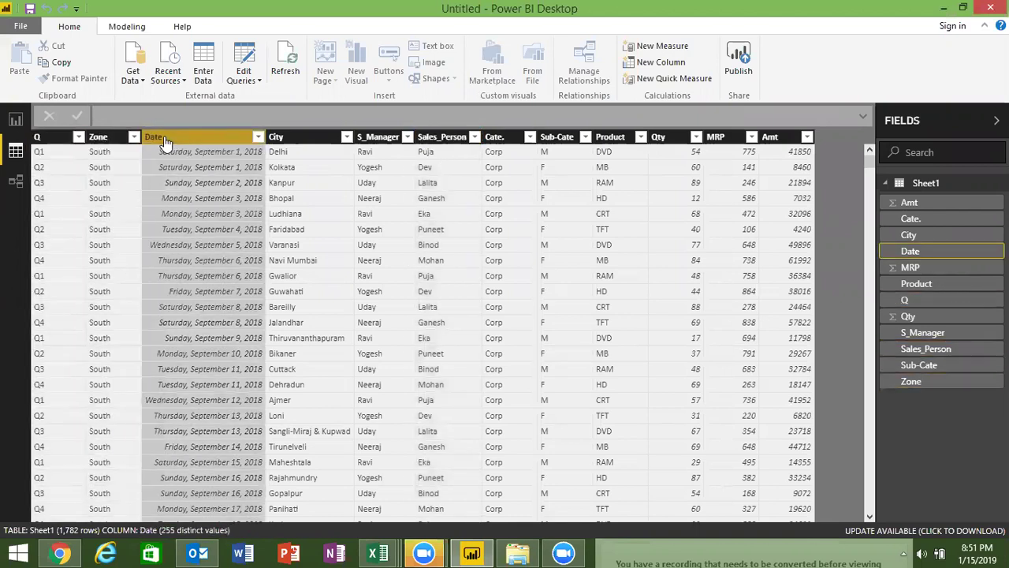
pyautogui.click(295, 143)
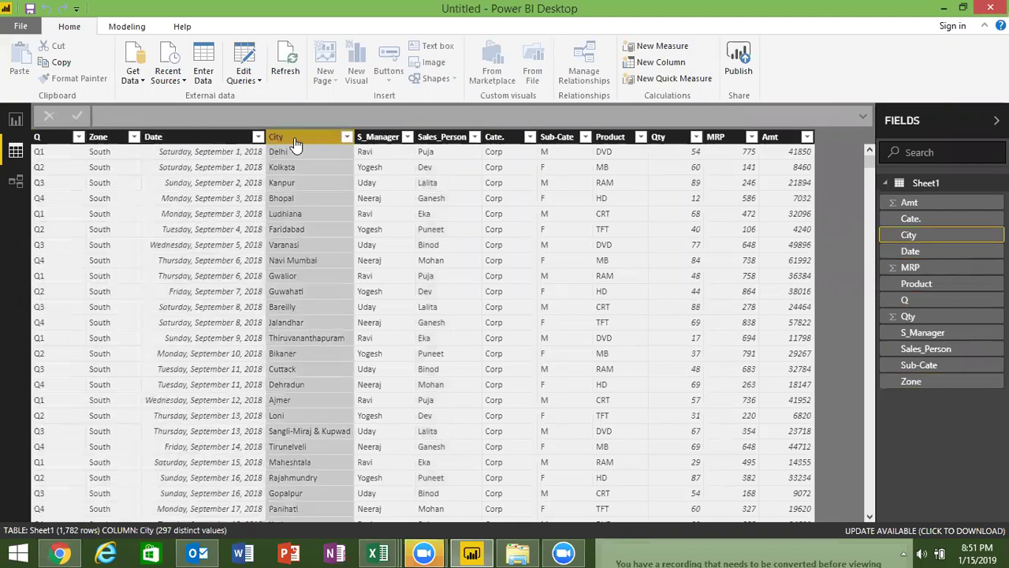
pyautogui.click(376, 144)
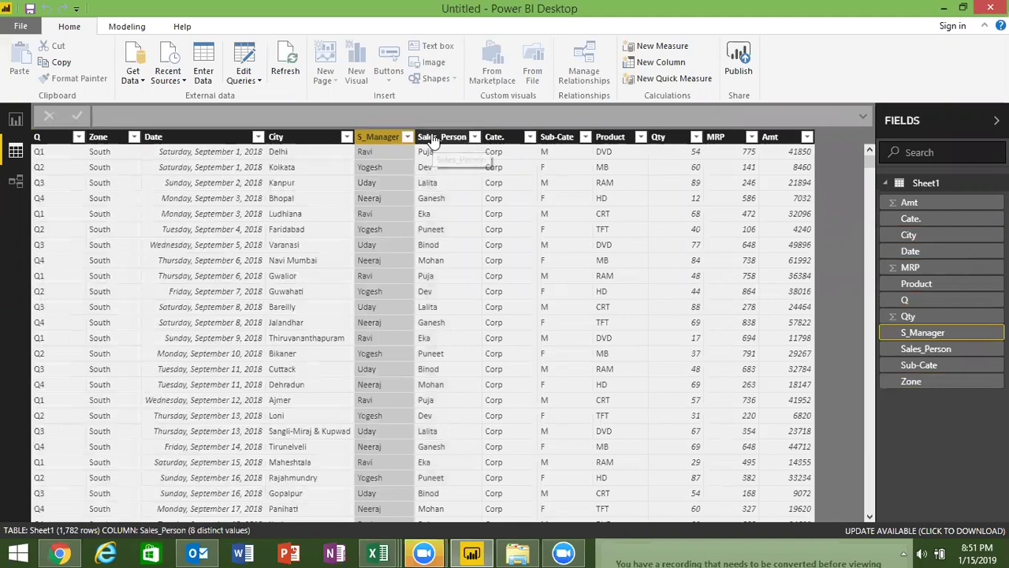
pyautogui.click(435, 142)
pyautogui.click(494, 140)
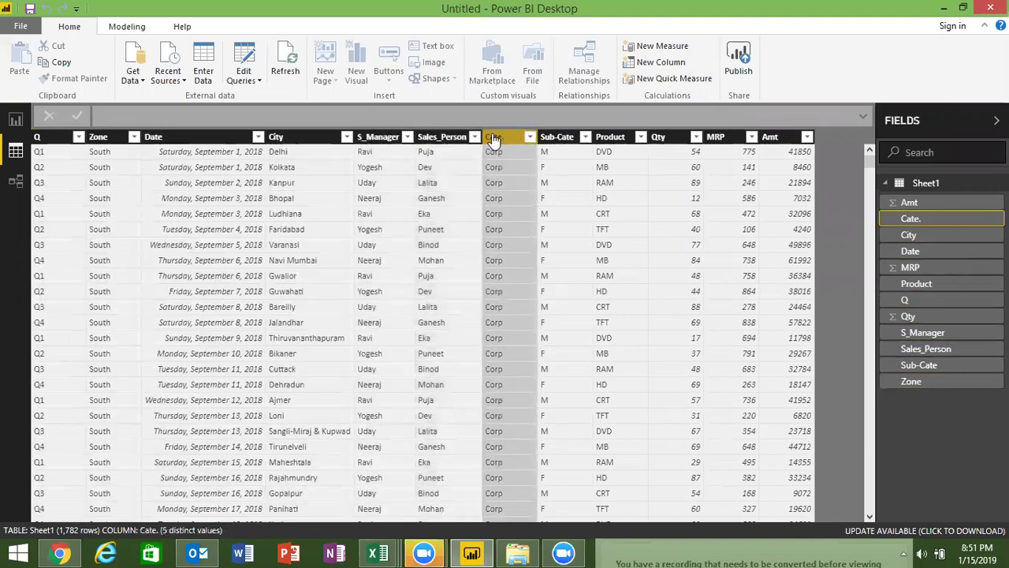
pyautogui.click(566, 139)
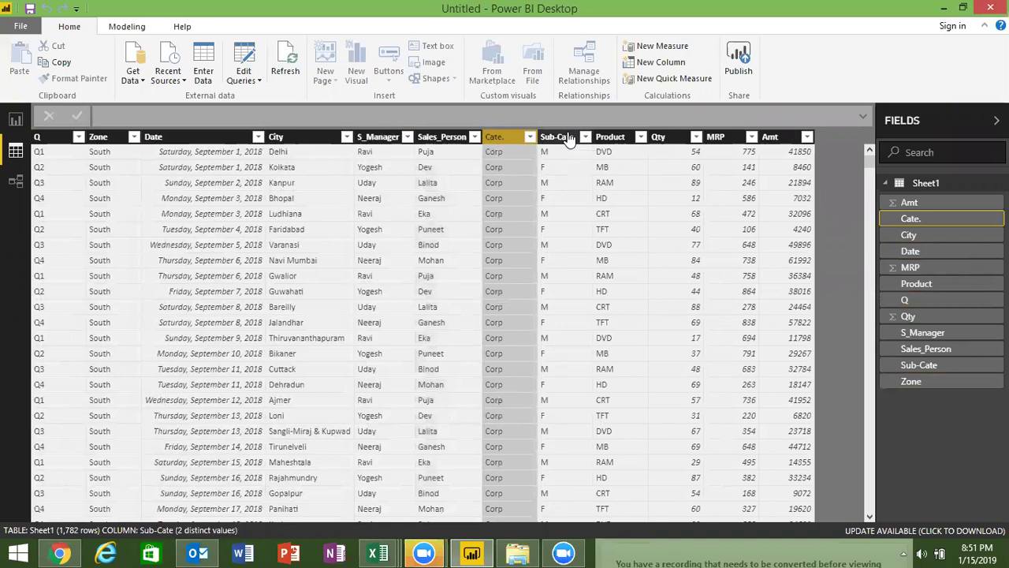
pyautogui.click(611, 139)
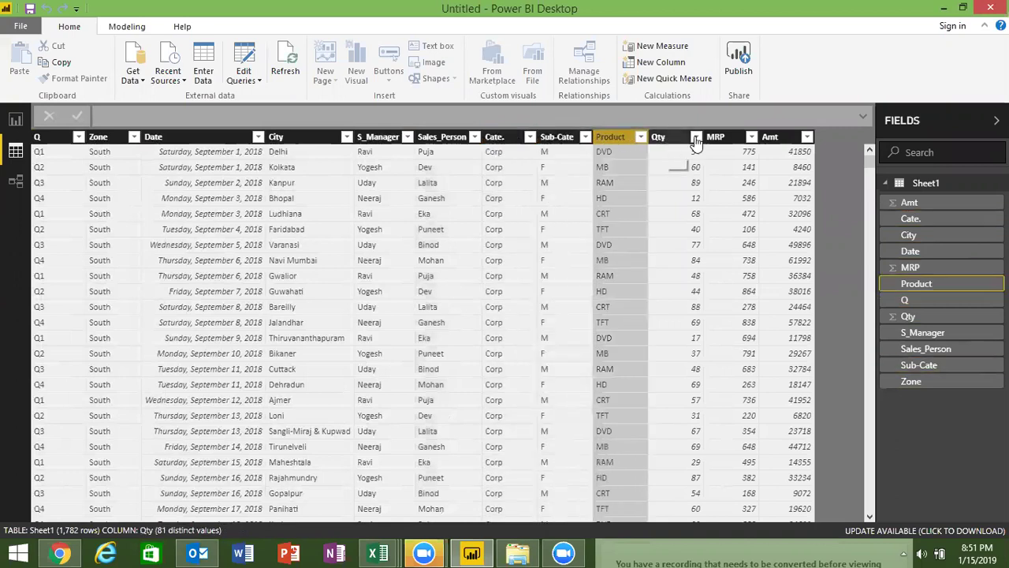
pyautogui.click(662, 139)
pyautogui.click(730, 140)
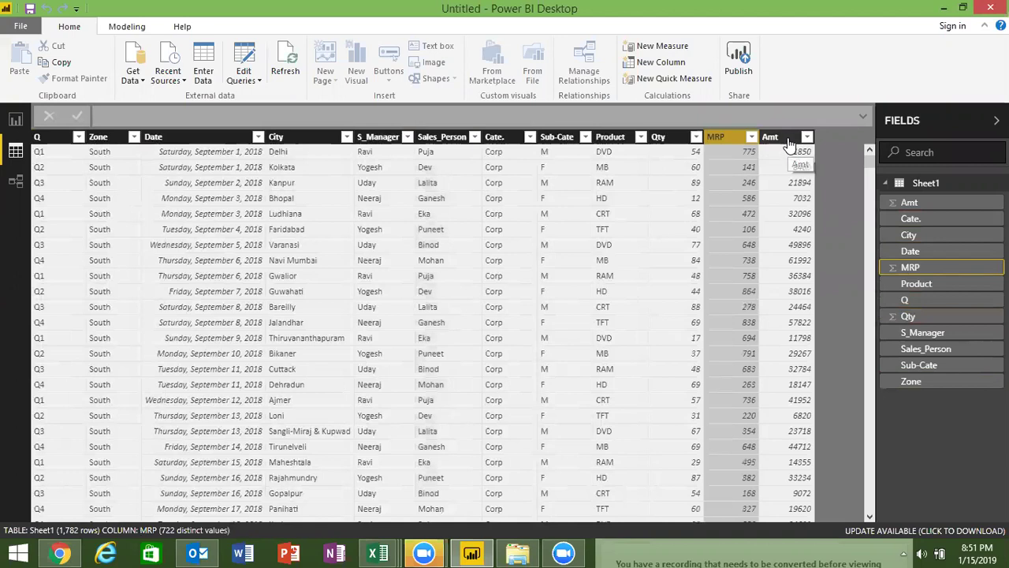
pyautogui.click(788, 142)
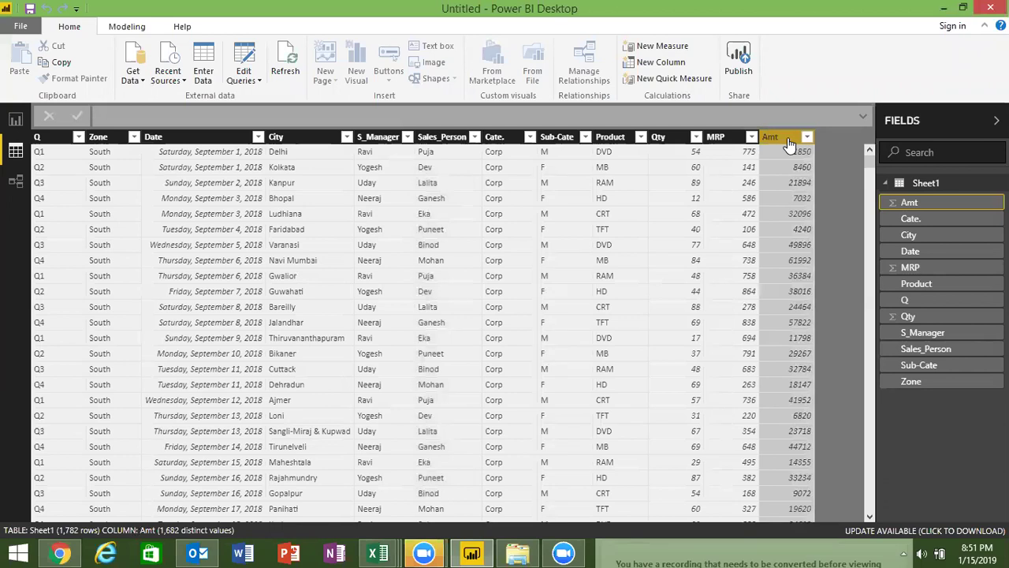
# In Report view, add a total Qty gauge reading 90K and shrink it at the top left
pyautogui.click(15, 121)
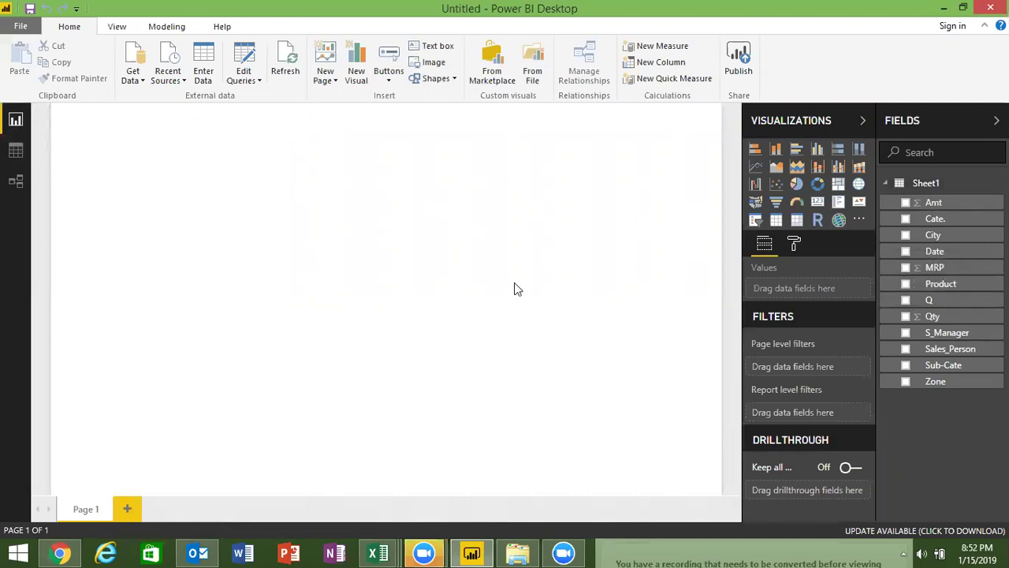
pyautogui.moveTo(943, 365)
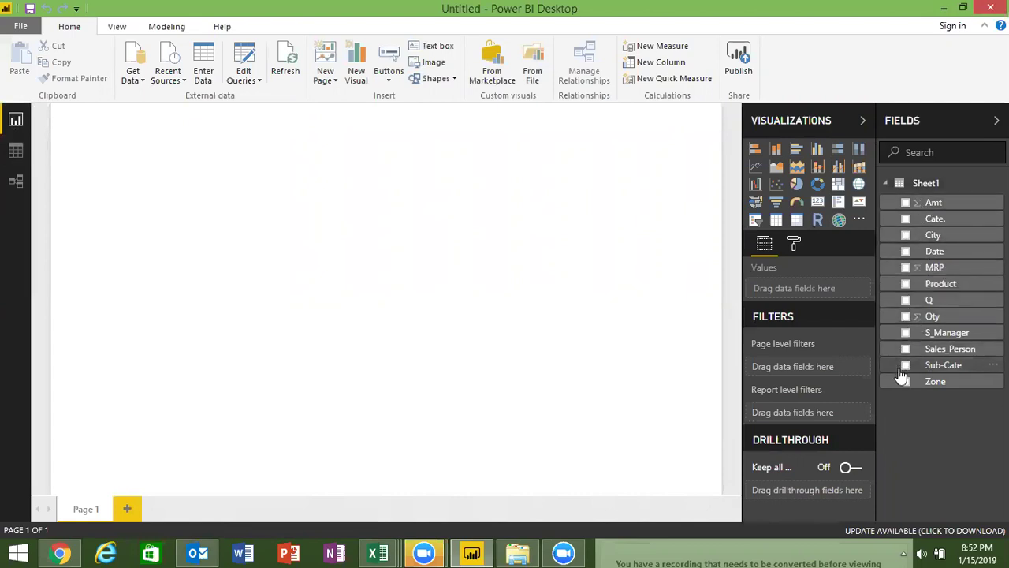
pyautogui.click(905, 317)
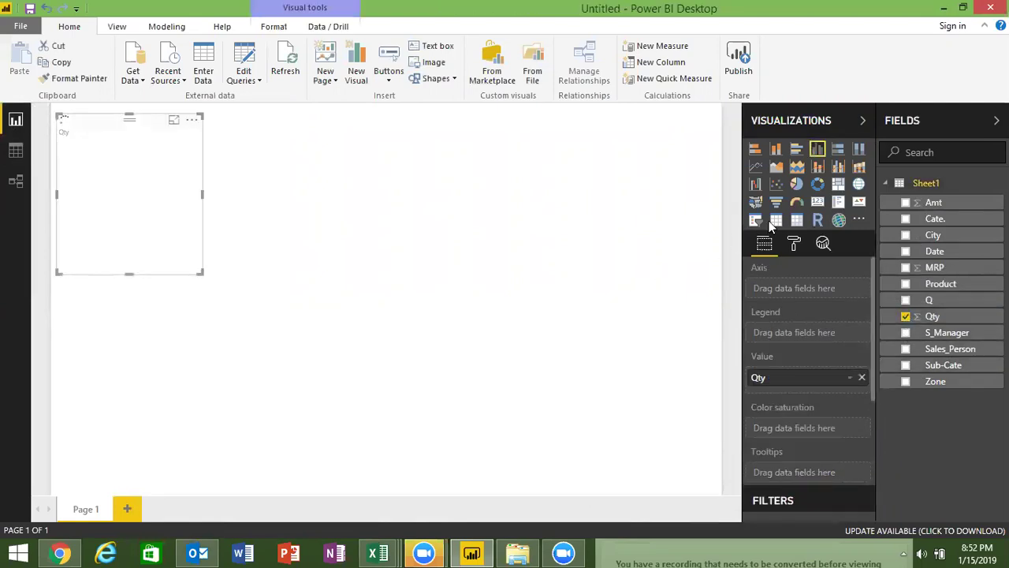
pyautogui.click(796, 203)
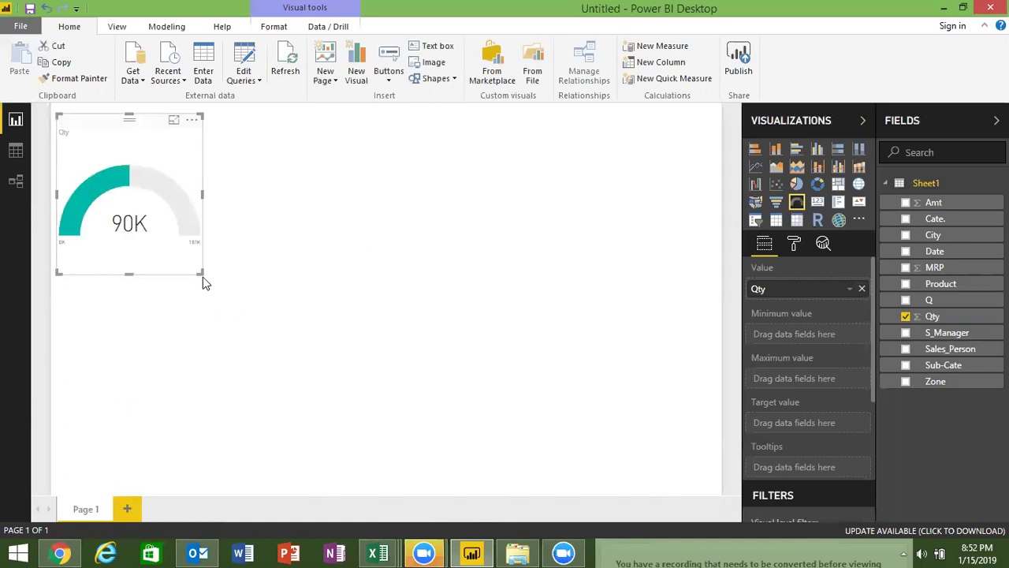
pyautogui.moveTo(202, 275); pyautogui.dragTo(188, 255)
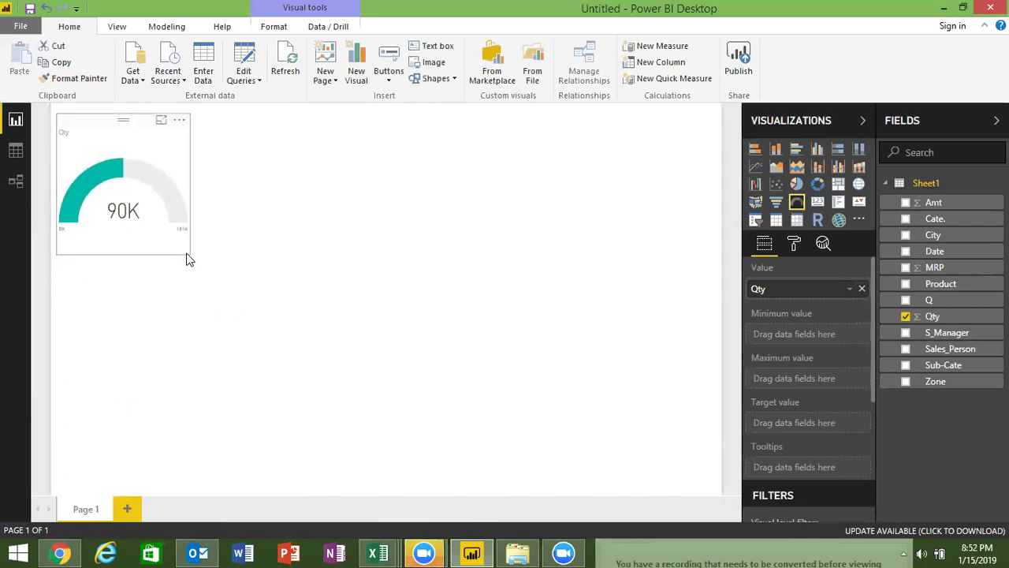
pyautogui.click(274, 270)
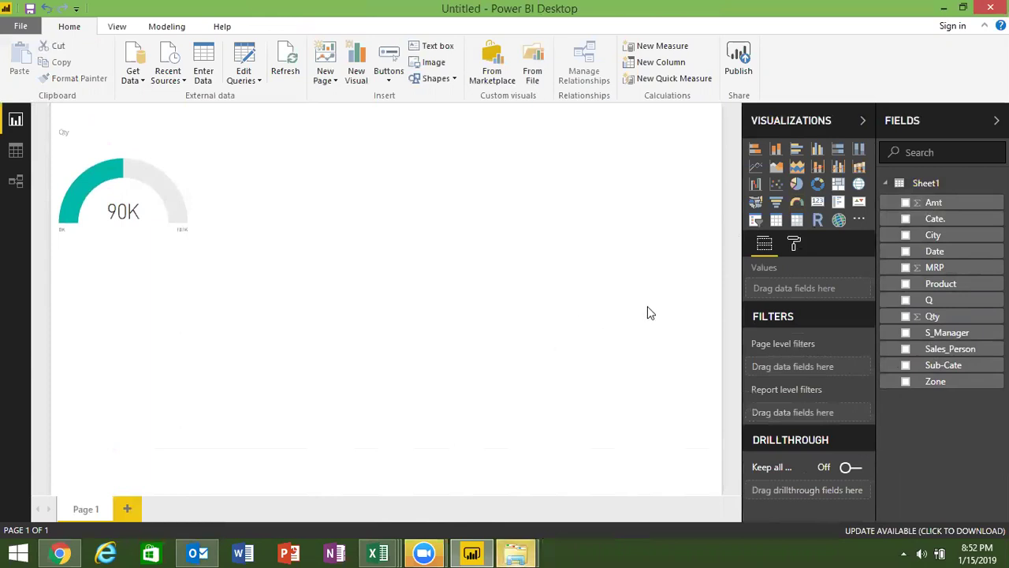
# Add a total Amt gauge reading 45M and move it toward the page's upper right
pyautogui.click(905, 202)
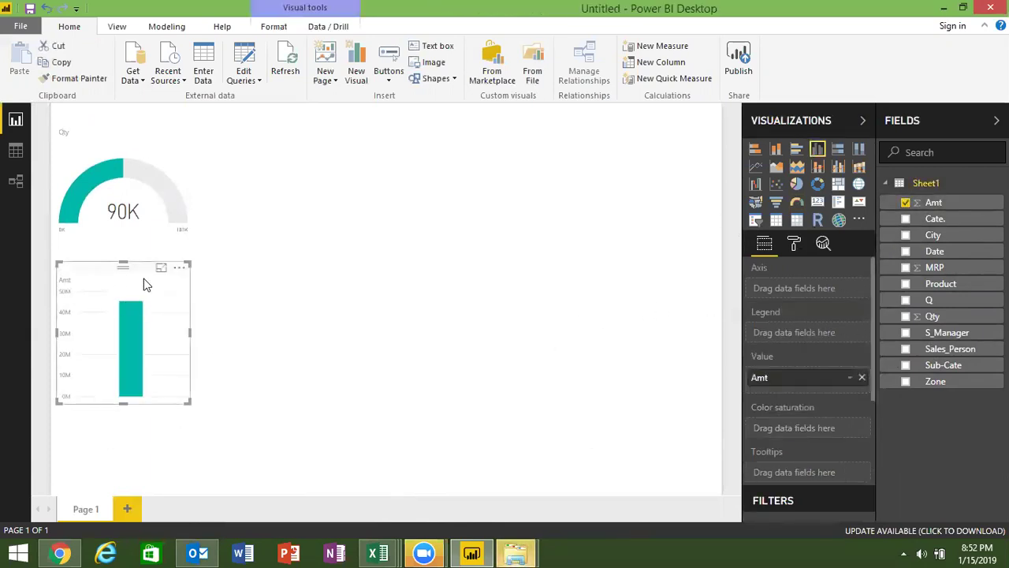
pyautogui.moveTo(145, 283); pyautogui.dragTo(507, 152)
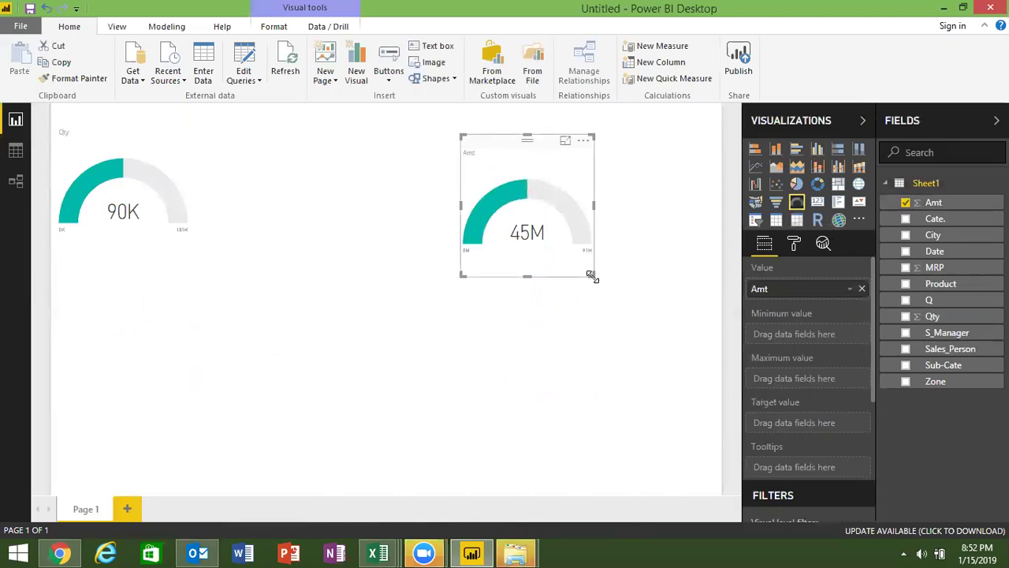
pyautogui.moveTo(595, 275); pyautogui.dragTo(688, 274)
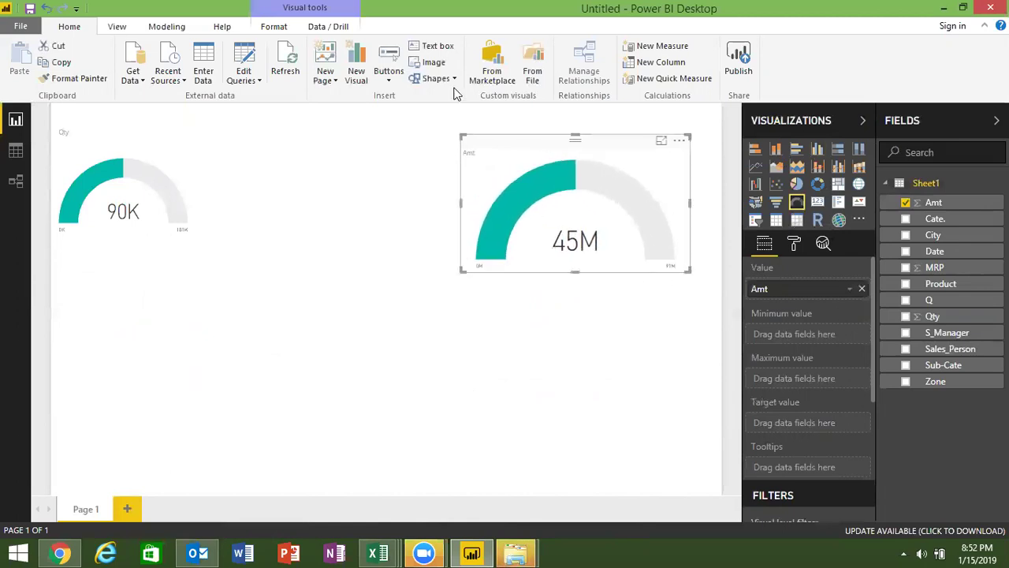
pyautogui.click(503, 148)
pyautogui.moveTo(503, 144); pyautogui.dragTo(531, 116)
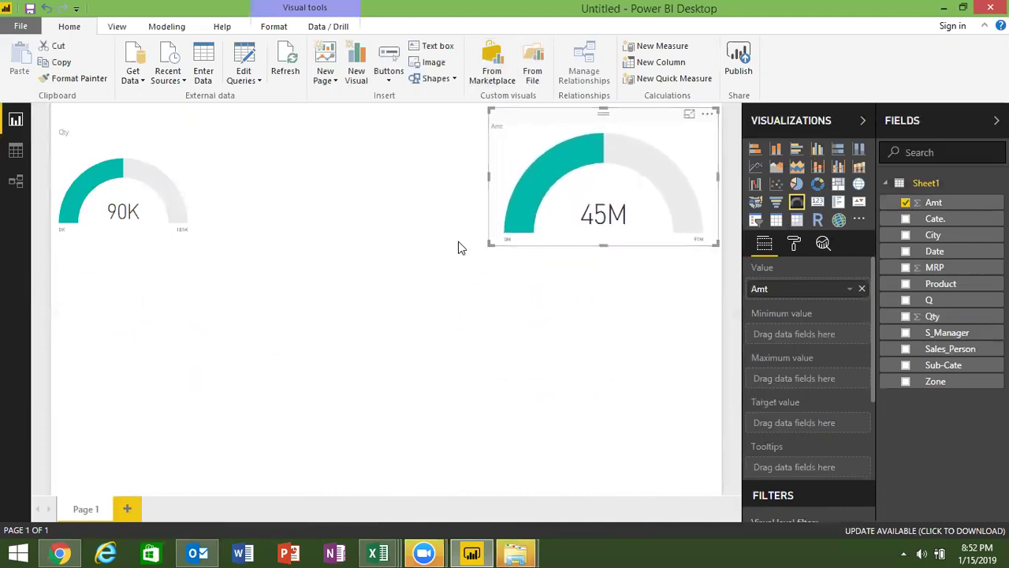
# Resize the 45M gauge to match the 90K Qty gauge and settle it at the top right
pyautogui.click(166, 196)
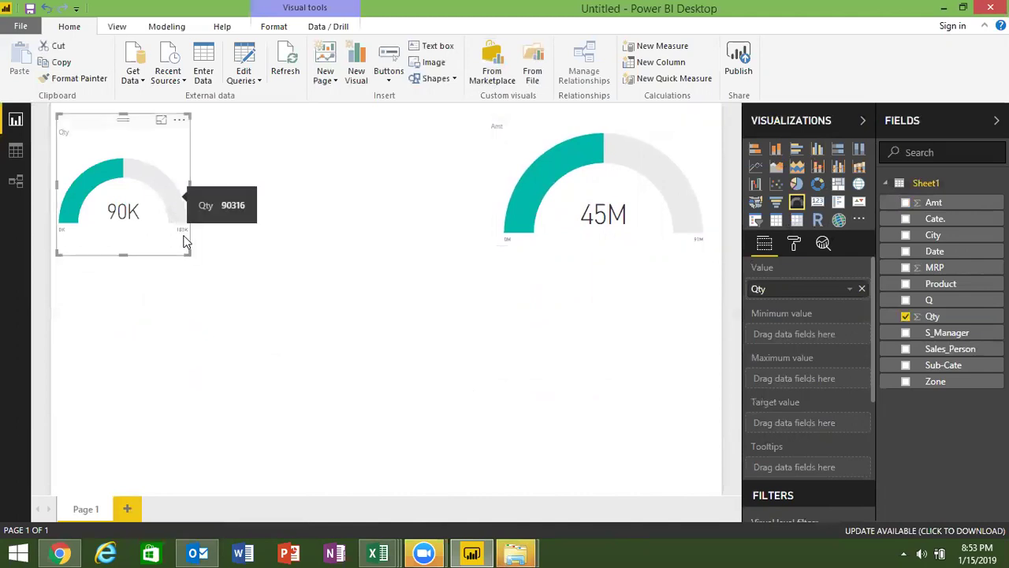
pyautogui.click(512, 241)
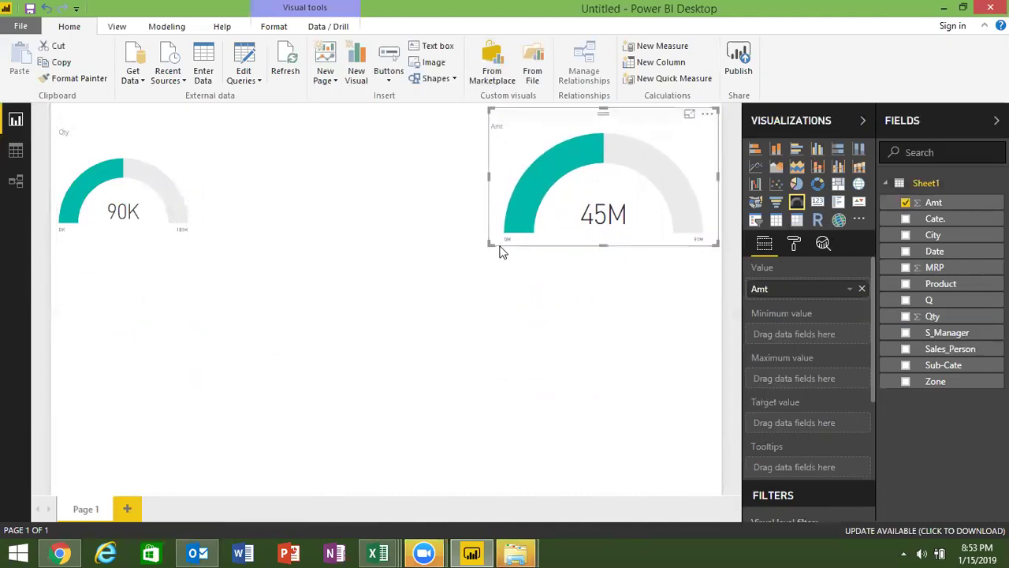
pyautogui.moveTo(495, 244)
pyautogui.mouseDown()
pyautogui.moveTo(575, 228)
pyautogui.moveTo(595, 192)
pyautogui.mouseUp()
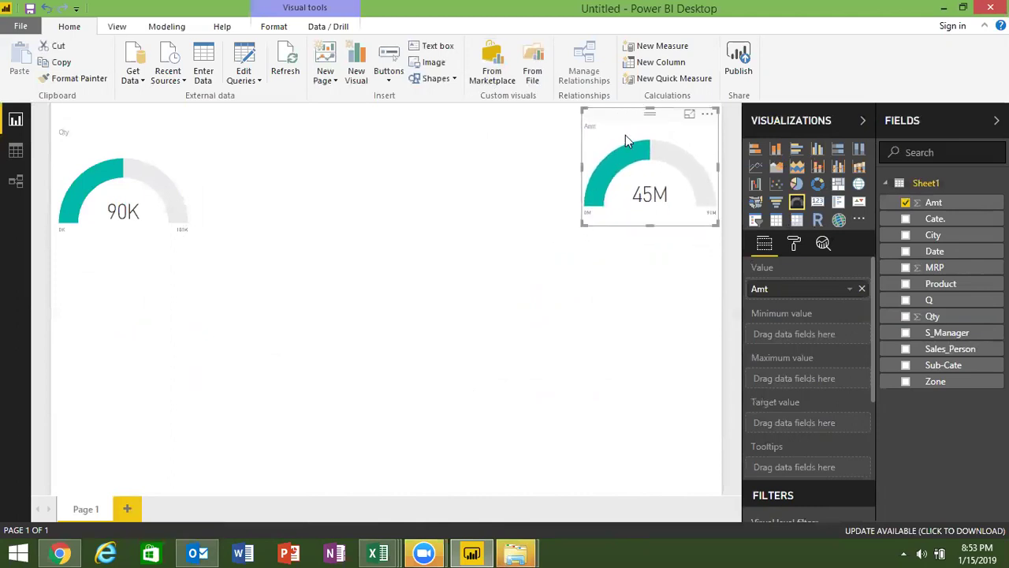
pyautogui.moveTo(625, 140); pyautogui.dragTo(614, 152)
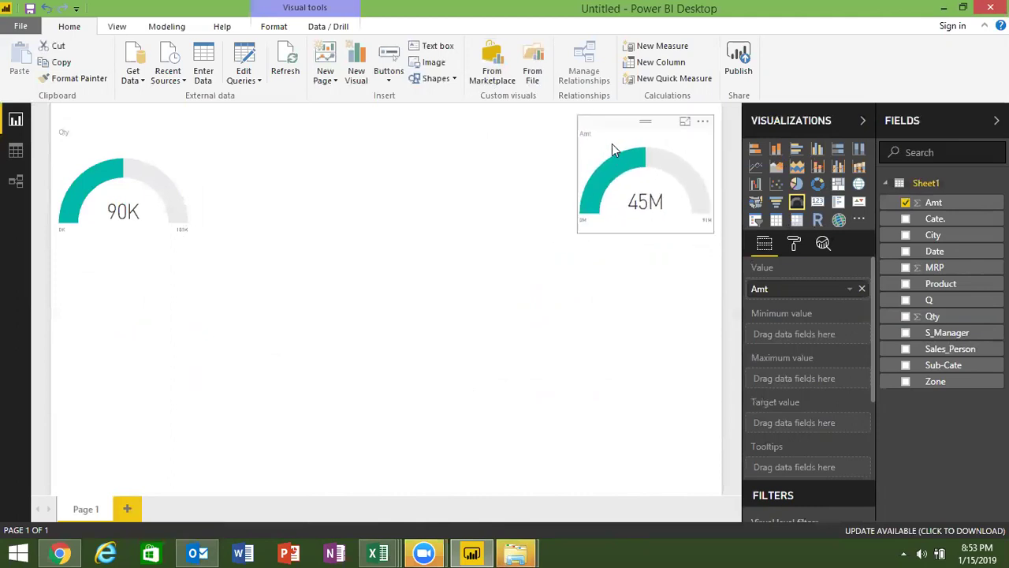
pyautogui.click(517, 249)
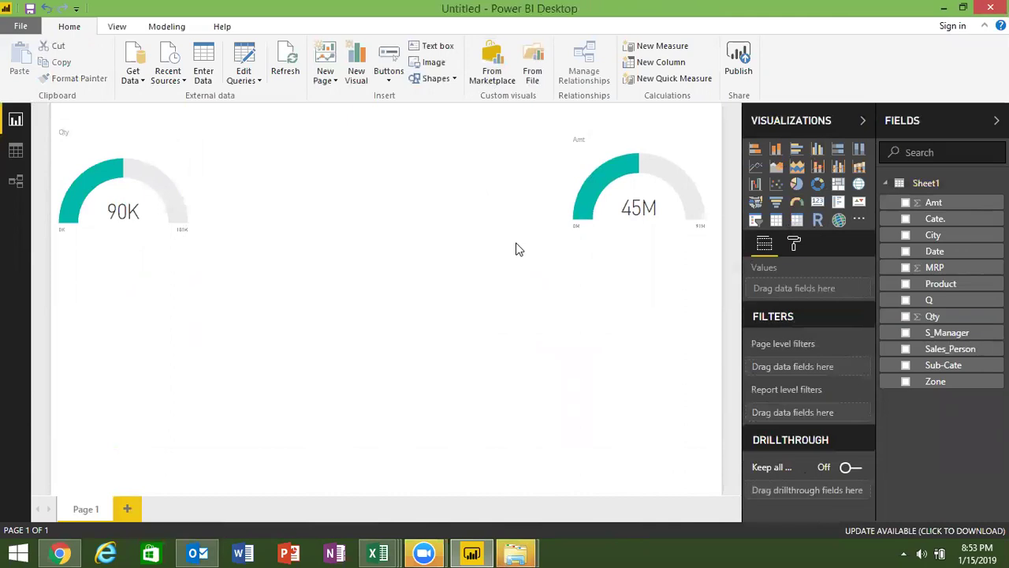
pyautogui.click(152, 174)
pyautogui.click(373, 246)
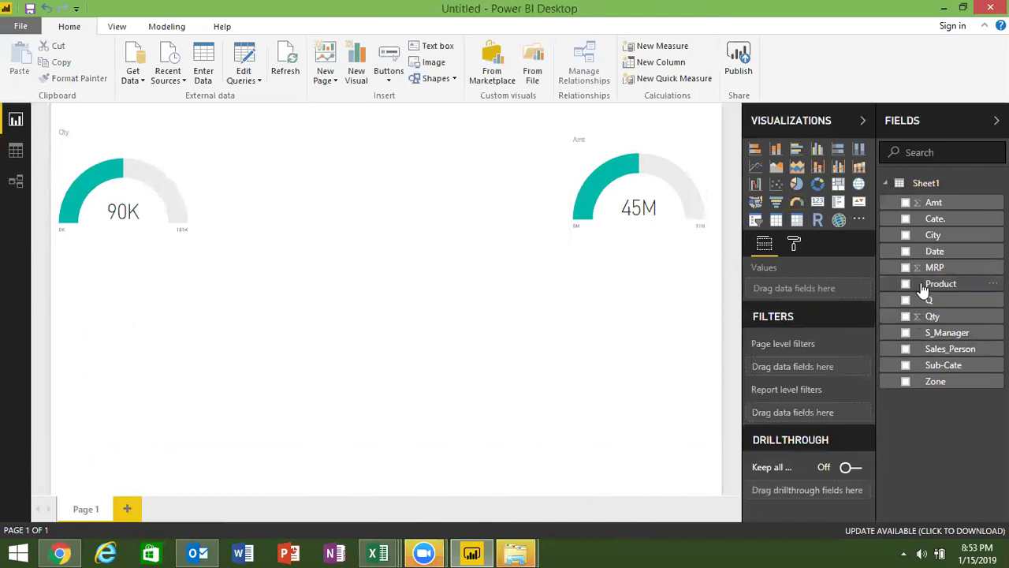
pyautogui.moveTo(818, 149)
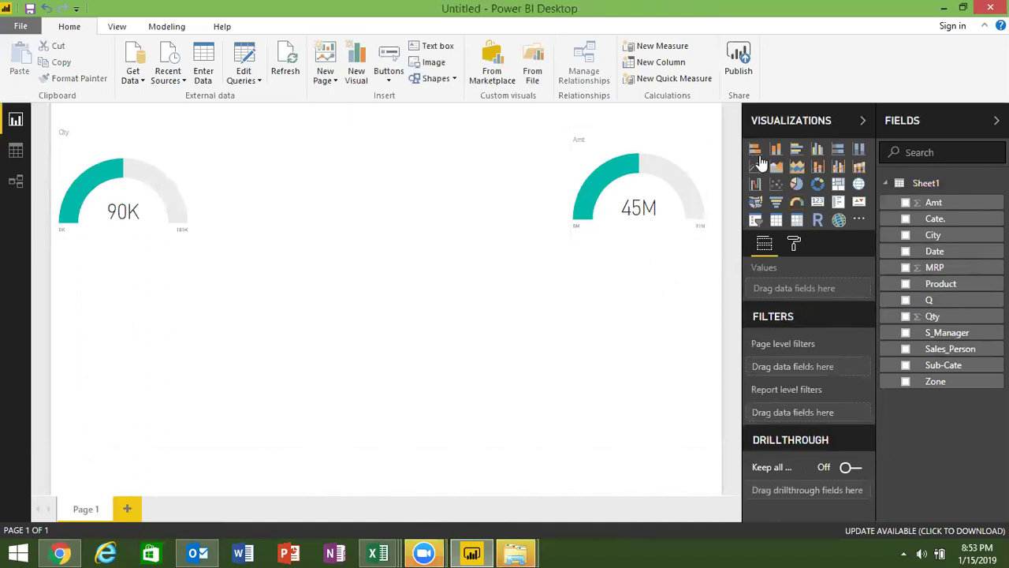
# Build a Qty by Product clustered column chart, widen it and centre it below the gauges
pyautogui.click(818, 160)
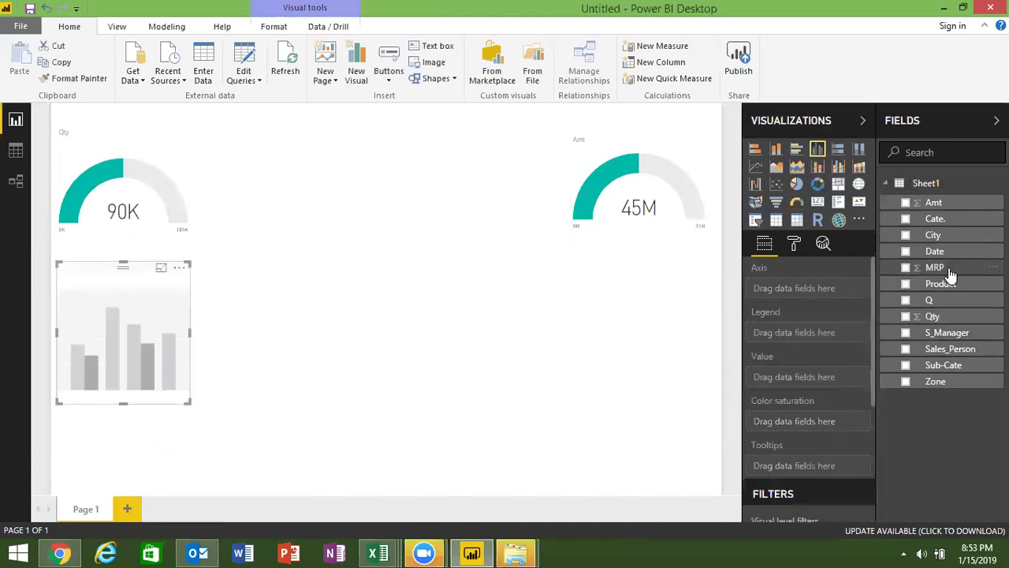
pyautogui.moveTo(949, 286); pyautogui.dragTo(165, 378)
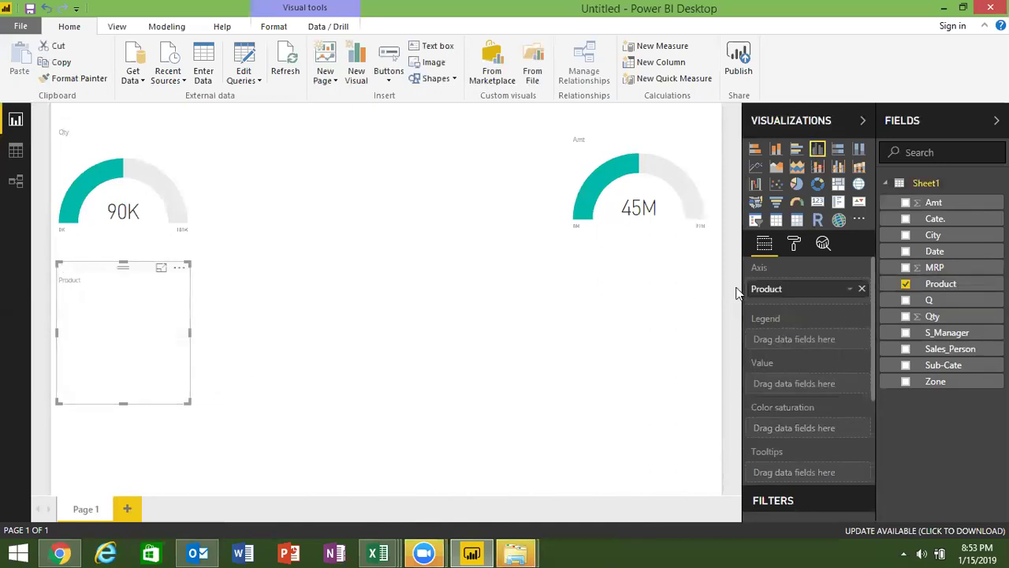
pyautogui.moveTo(934, 317)
pyautogui.mouseDown()
pyautogui.moveTo(412, 370)
pyautogui.moveTo(157, 371)
pyautogui.mouseUp()
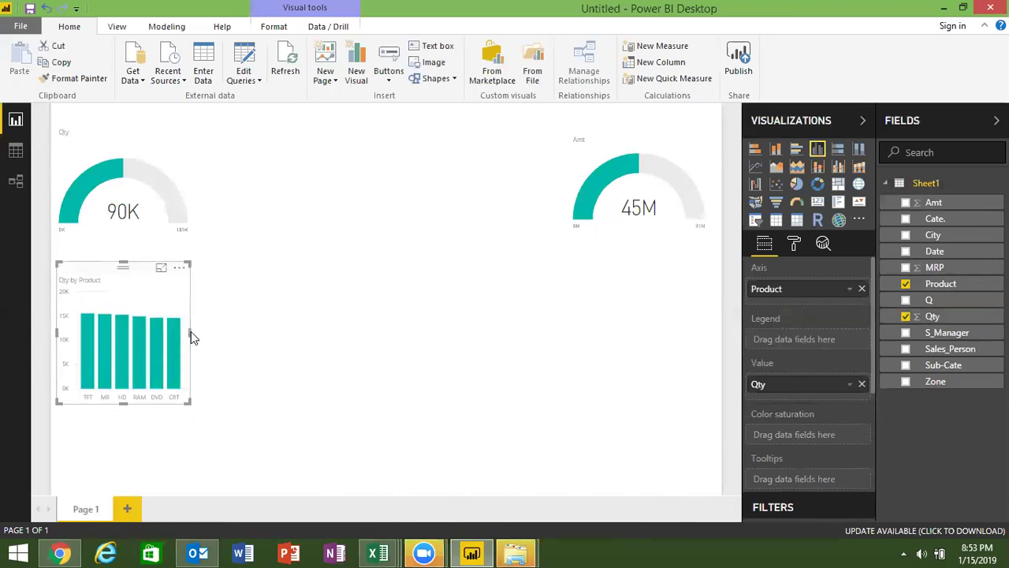
pyautogui.moveTo(193, 335); pyautogui.dragTo(337, 351)
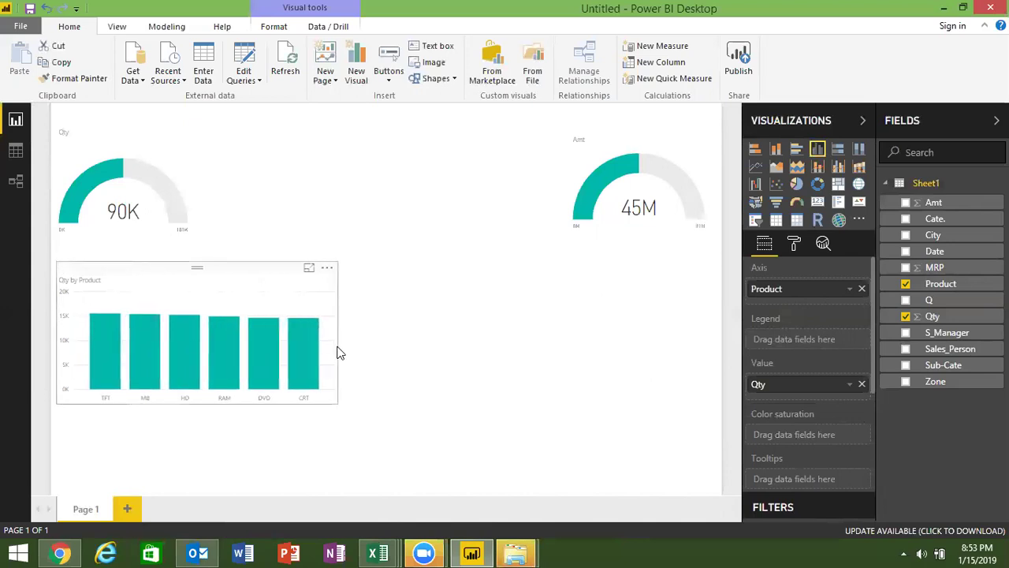
pyautogui.moveTo(221, 272)
pyautogui.mouseDown()
pyautogui.moveTo(379, 284)
pyautogui.moveTo(376, 257)
pyautogui.mouseUp()
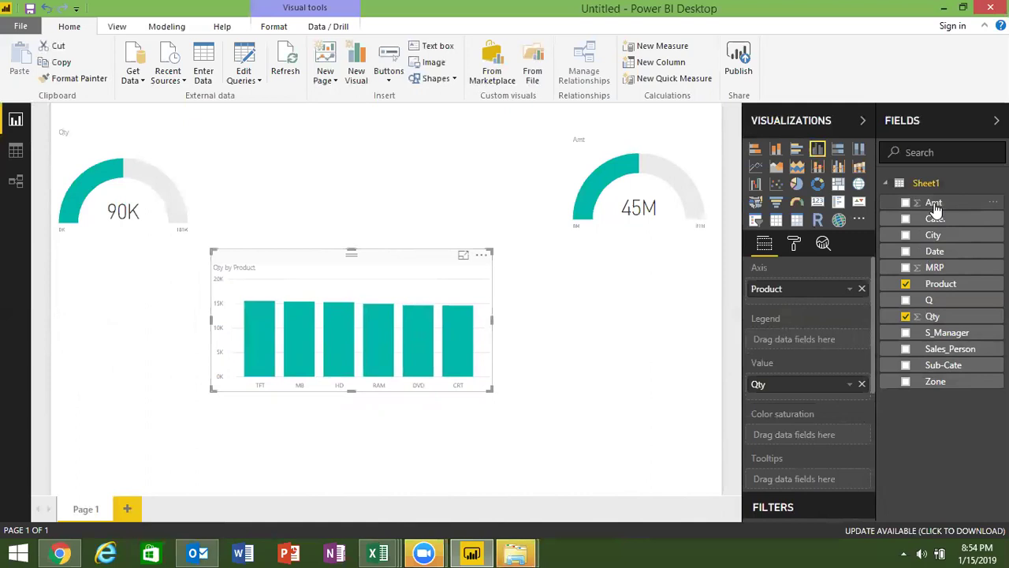
# Create a lower-left Amt pie chart by Product, grouping products into a Product (groups) field
pyautogui.moveTo(934, 207); pyautogui.dragTo(117, 343)
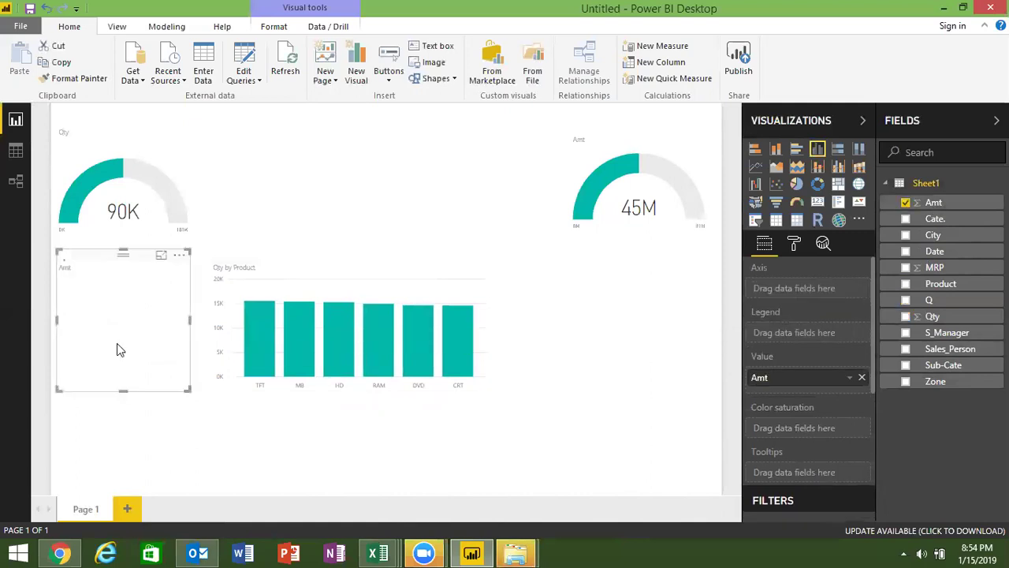
pyautogui.click(797, 186)
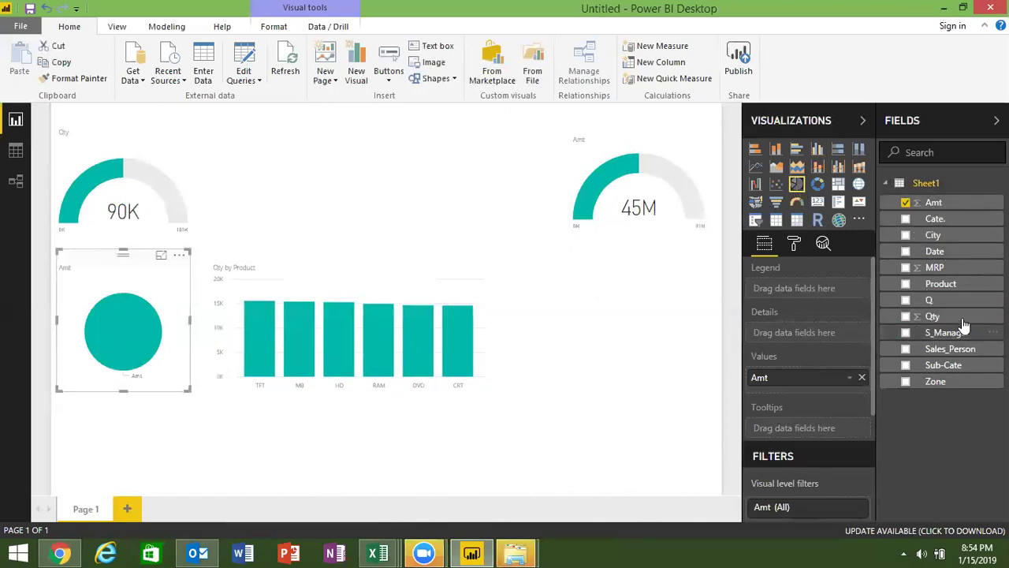
pyautogui.moveTo(954, 292); pyautogui.dragTo(153, 354)
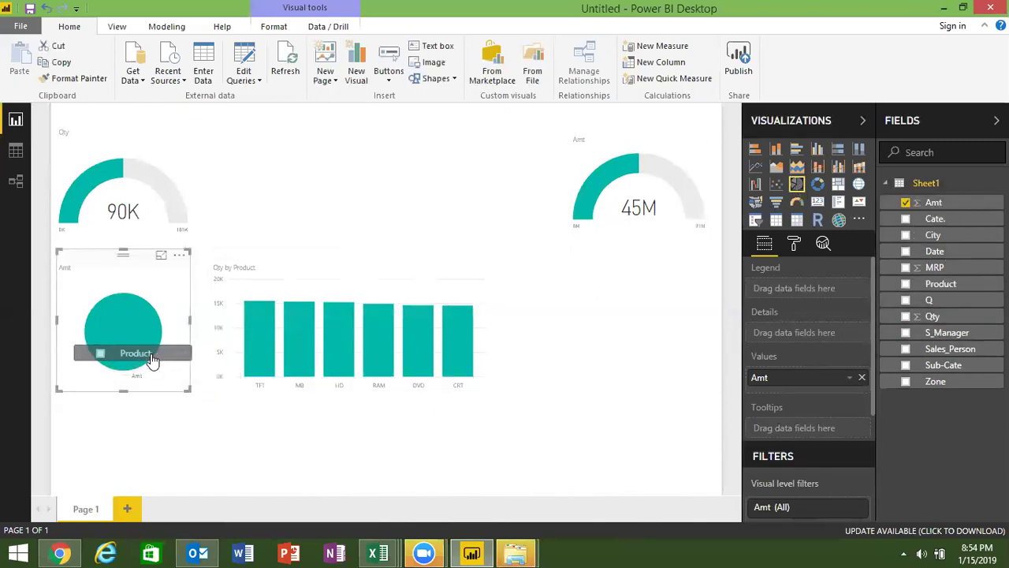
pyautogui.moveTo(142, 355)
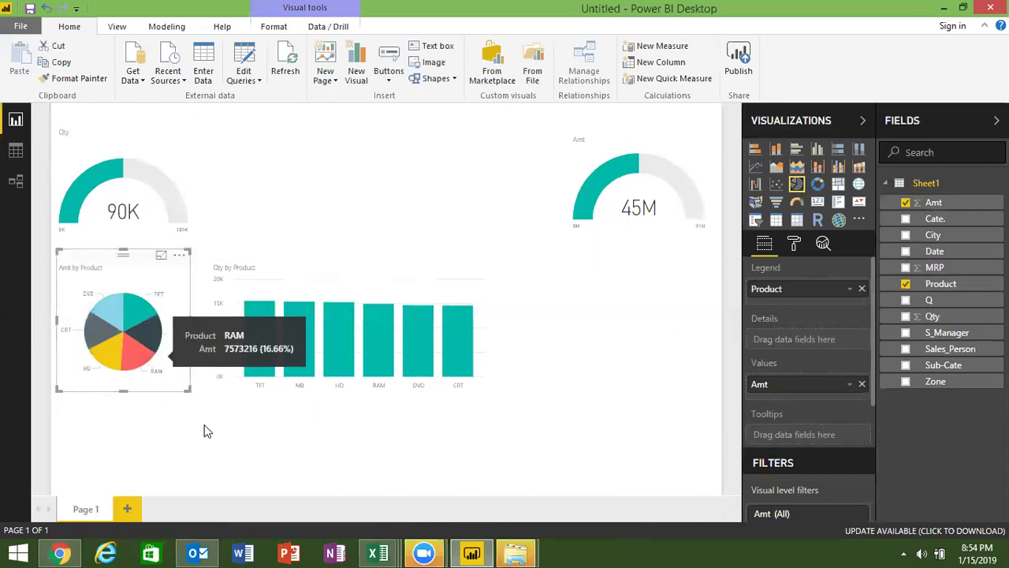
pyautogui.rightClick(132, 359)
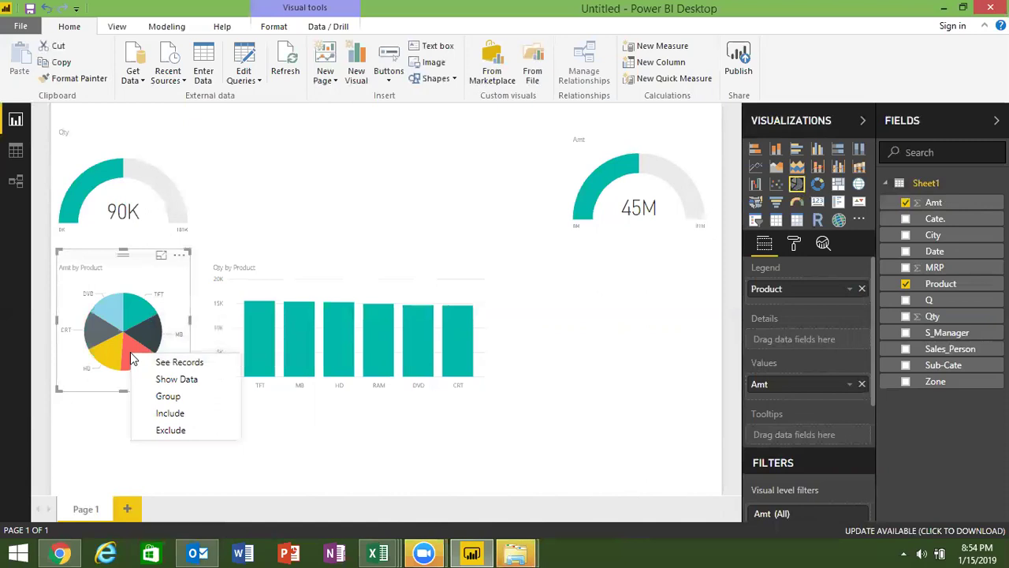
pyautogui.click(152, 402)
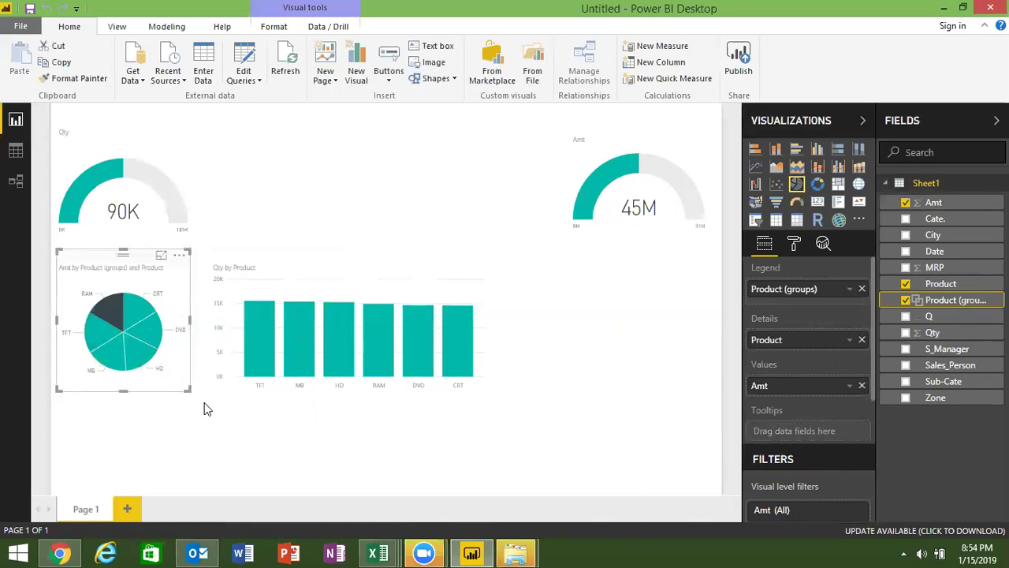
pyautogui.click(220, 432)
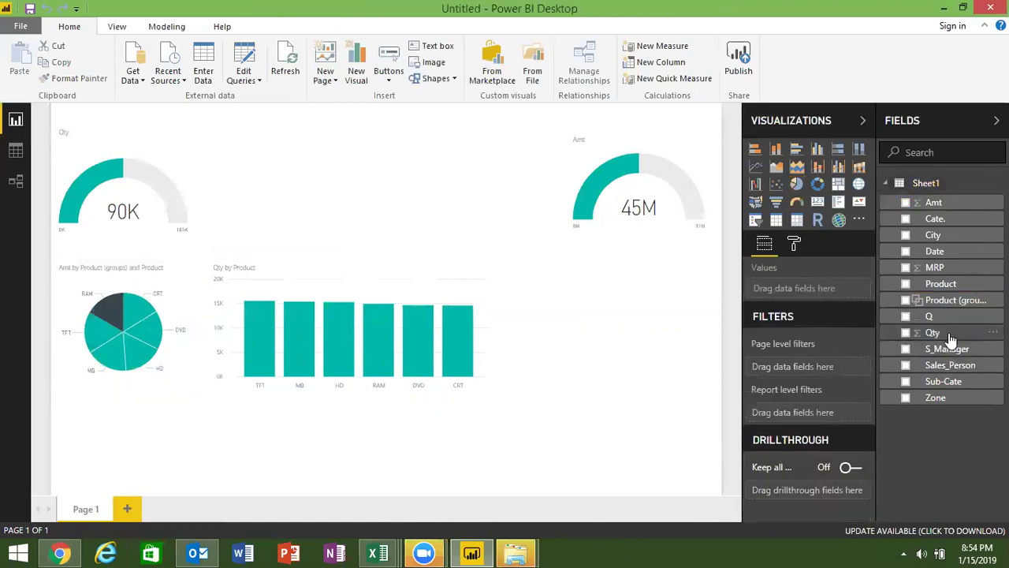
# Add a Qty by Product donut chart below the 45M gauge and widen it to fill the lower right
pyautogui.moveTo(950, 337); pyautogui.dragTo(707, 359)
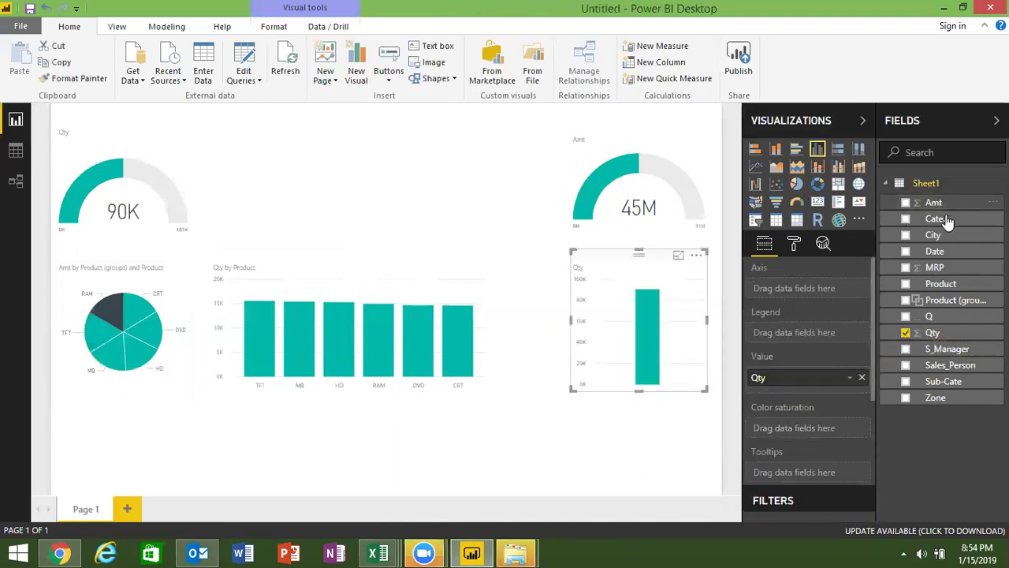
pyautogui.moveTo(941, 284); pyautogui.dragTo(619, 347)
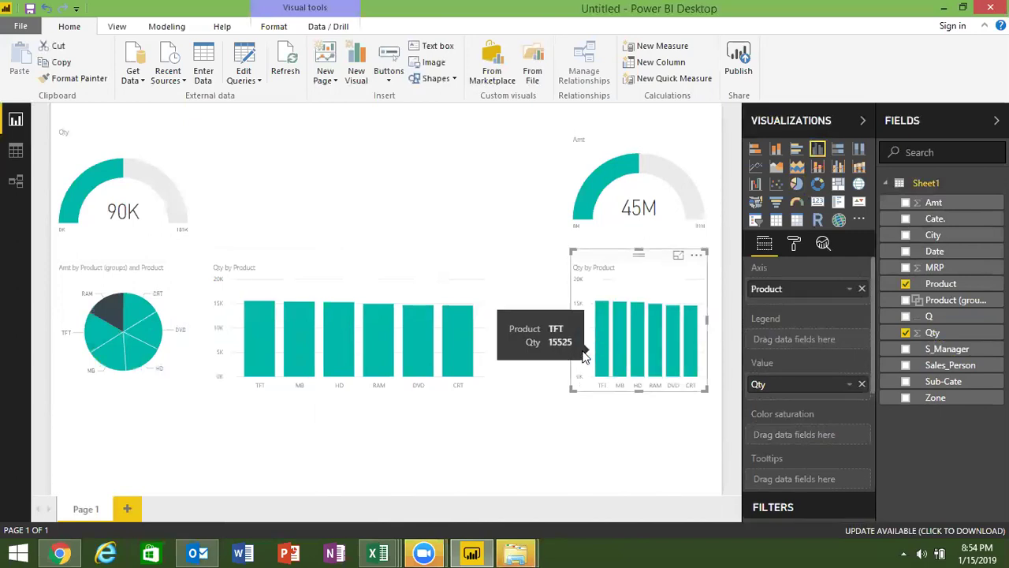
pyautogui.click(797, 185)
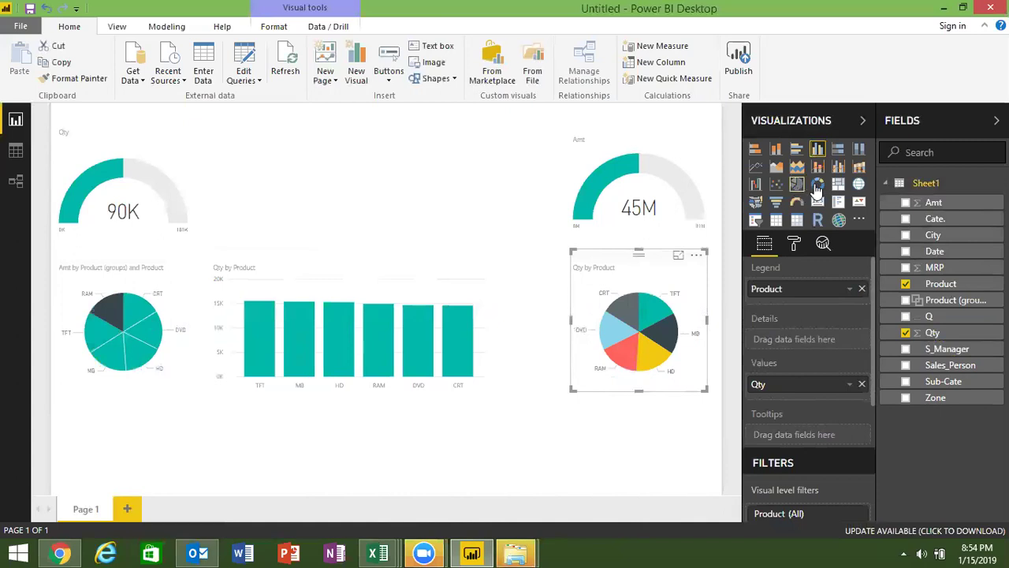
pyautogui.click(817, 184)
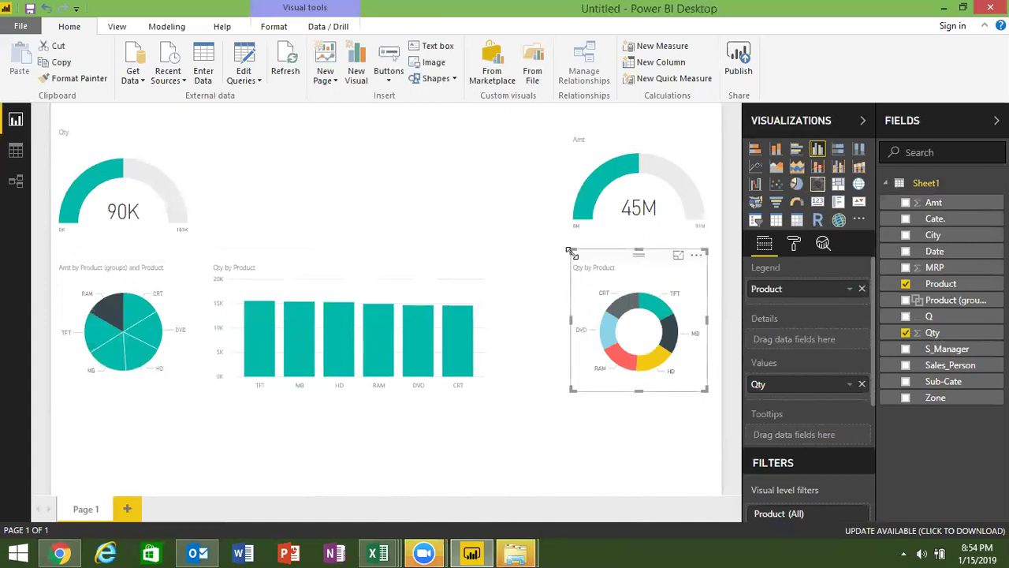
pyautogui.moveTo(572, 252); pyautogui.dragTo(519, 257)
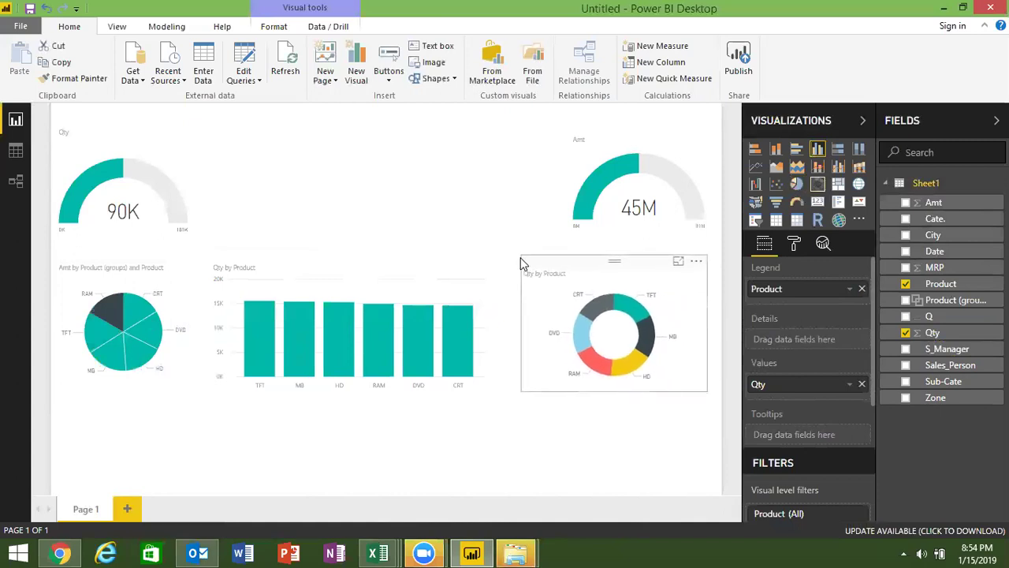
pyautogui.moveTo(705, 391); pyautogui.dragTo(718, 390)
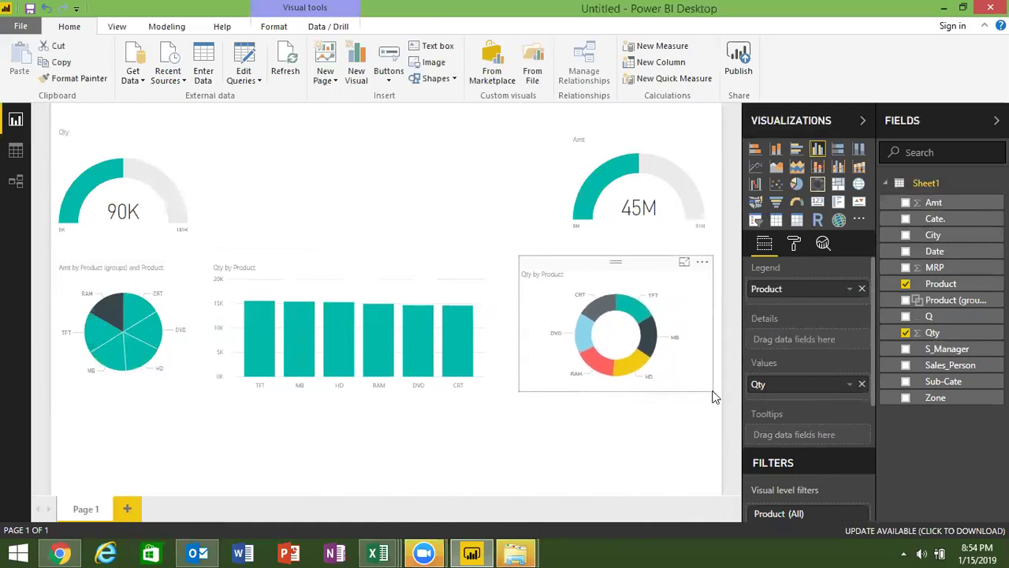
pyautogui.click(591, 474)
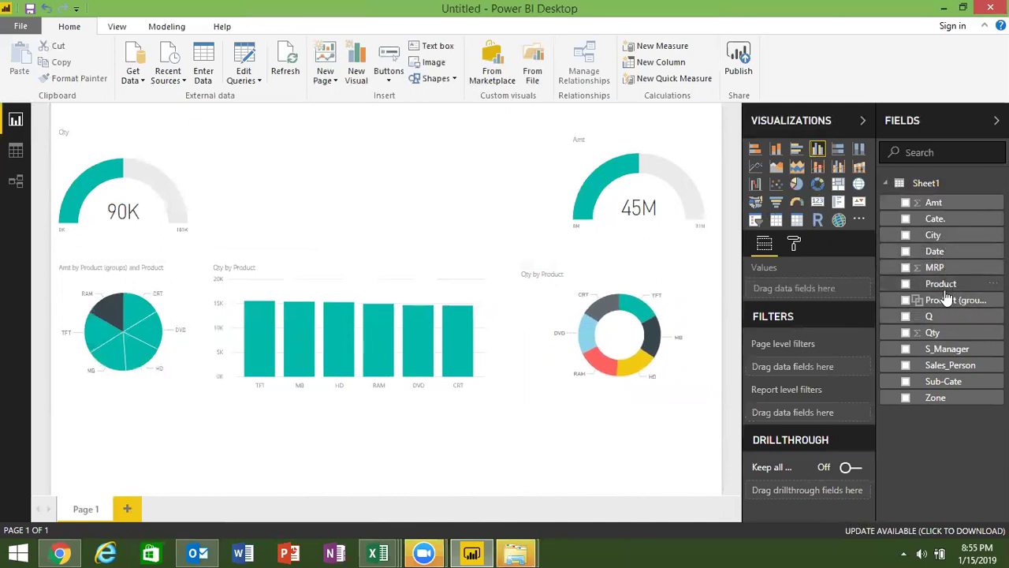
# Make an Amt by Sales_Person treemap along the page bottom, then raise the column chart slightly
pyautogui.moveTo(946, 356)
pyautogui.mouseDown()
pyautogui.moveTo(968, 367)
pyautogui.moveTo(432, 471)
pyautogui.mouseUp()
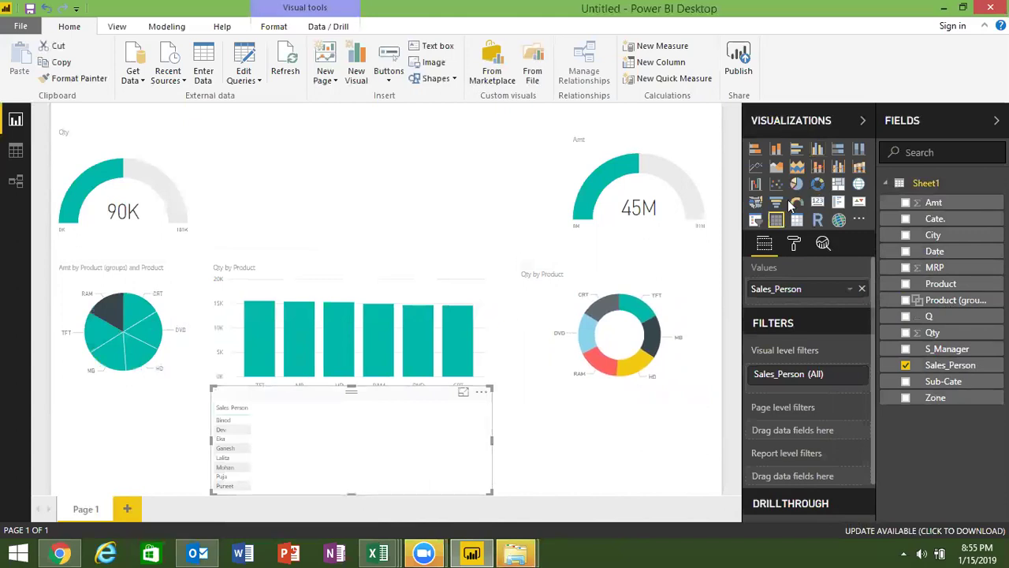
pyautogui.click(839, 186)
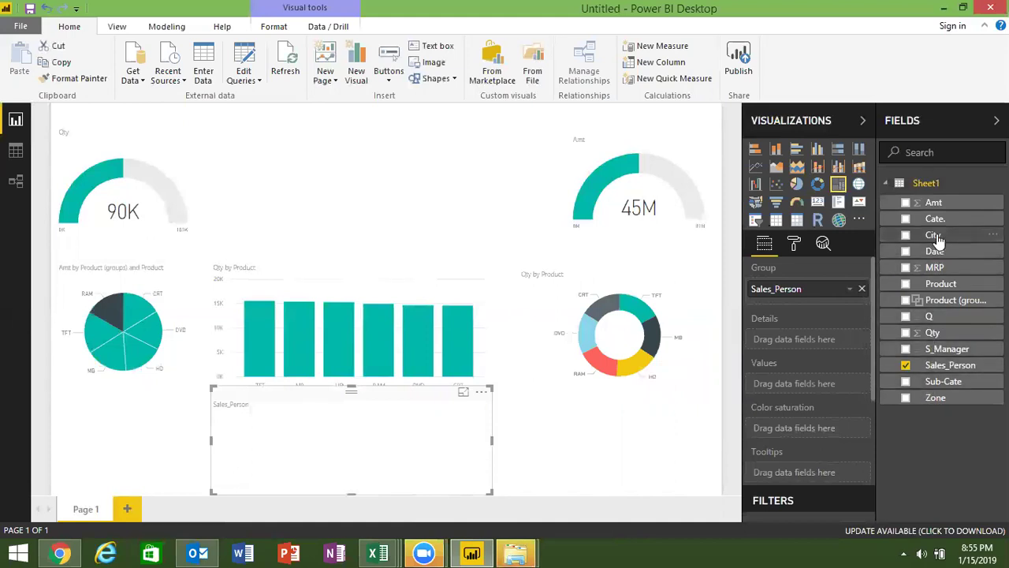
pyautogui.moveTo(934, 202); pyautogui.dragTo(439, 461)
pyautogui.moveTo(211, 451); pyautogui.dragTo(58, 422)
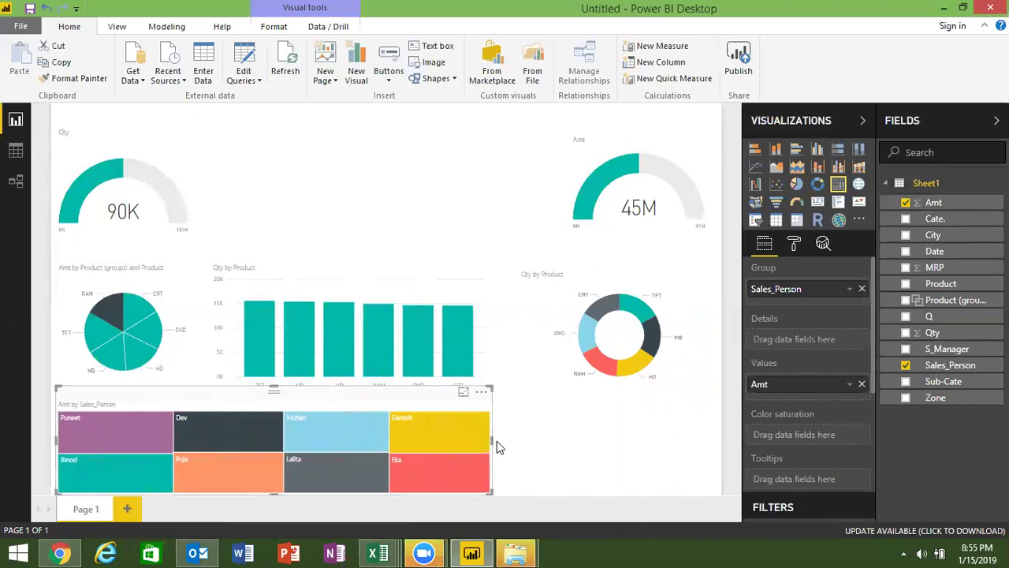
pyautogui.moveTo(494, 439); pyautogui.dragTo(482, 445)
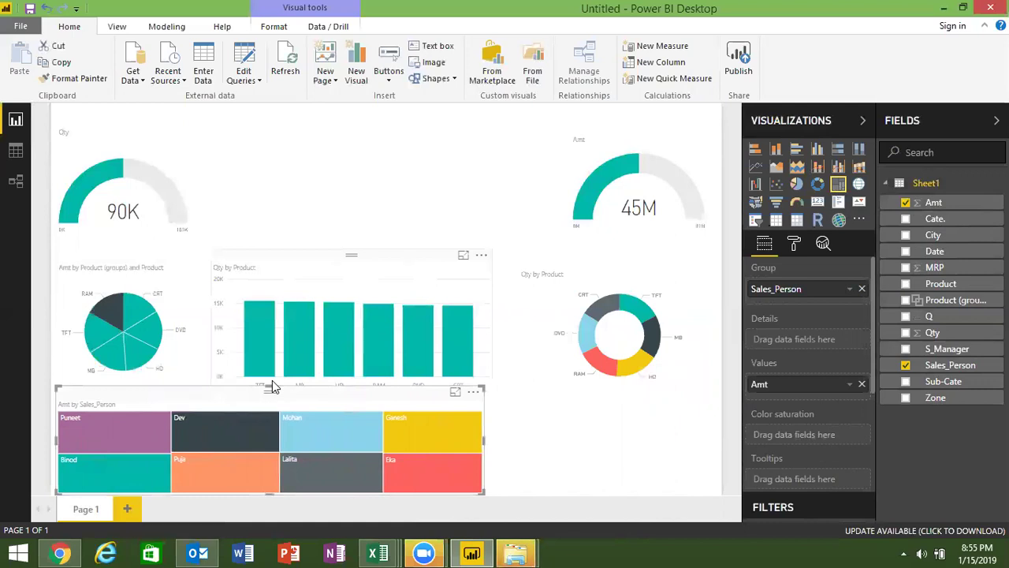
pyautogui.moveTo(272, 268); pyautogui.dragTo(272, 248)
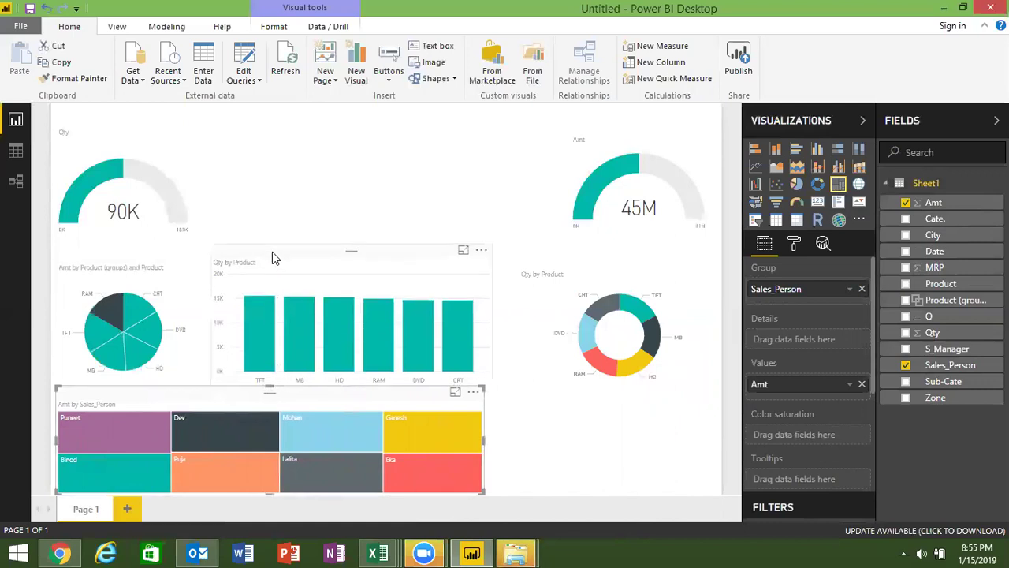
# Try Focus mode on the pie and column charts and cross-filter the report to RAM
pyautogui.click(161, 255)
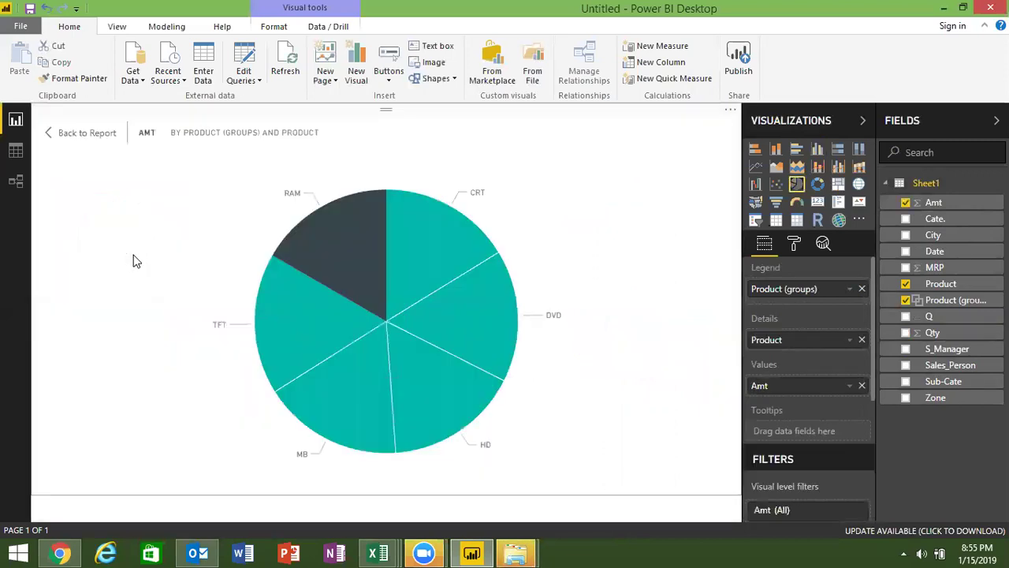
pyautogui.click(88, 134)
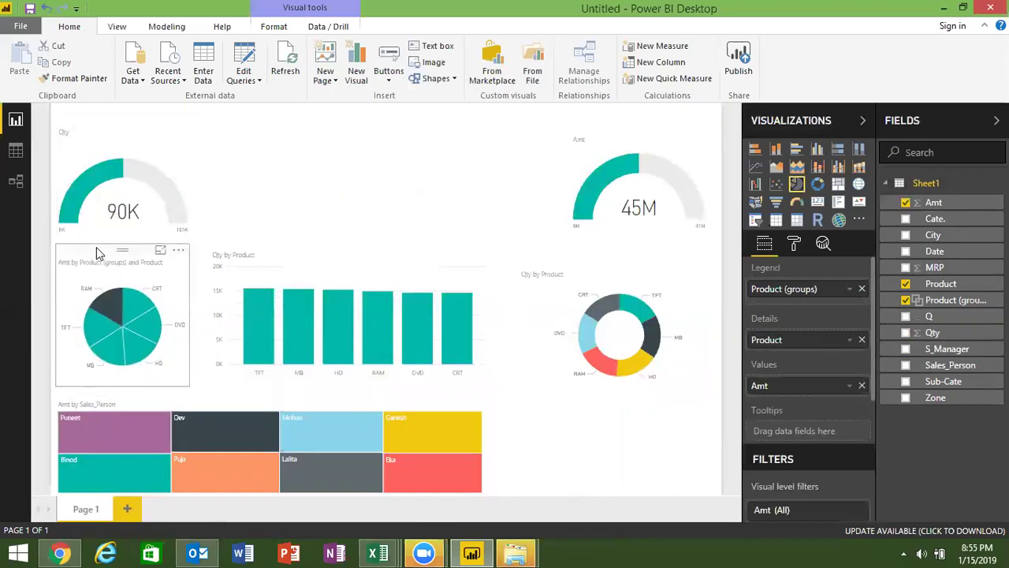
pyautogui.click(600, 270)
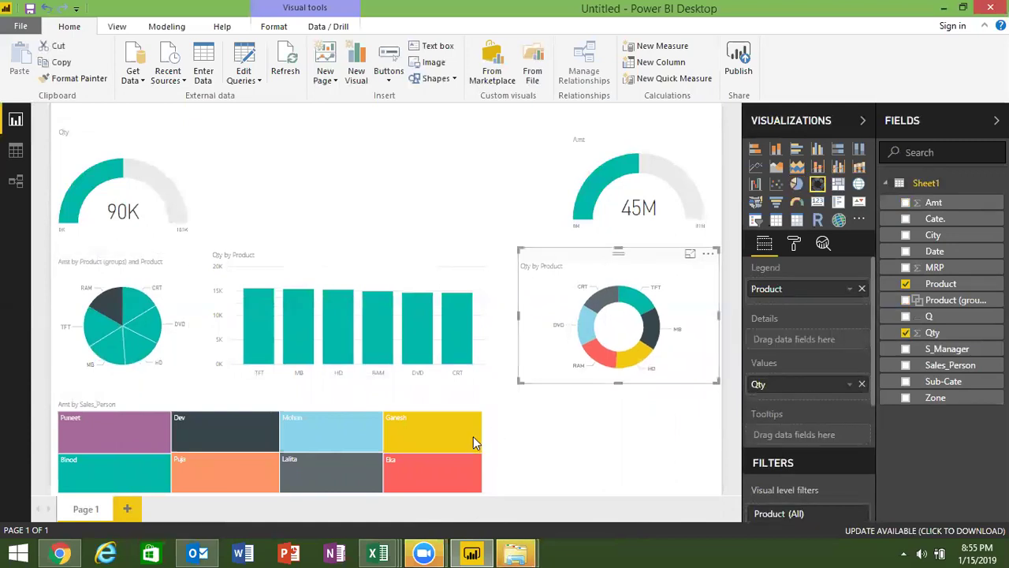
pyautogui.click(307, 407)
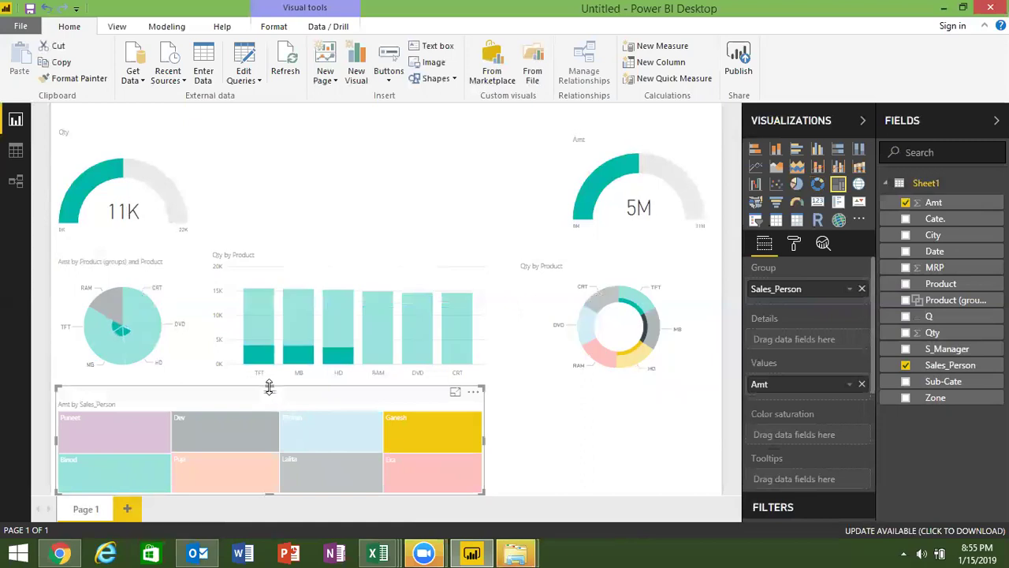
pyautogui.click(552, 469)
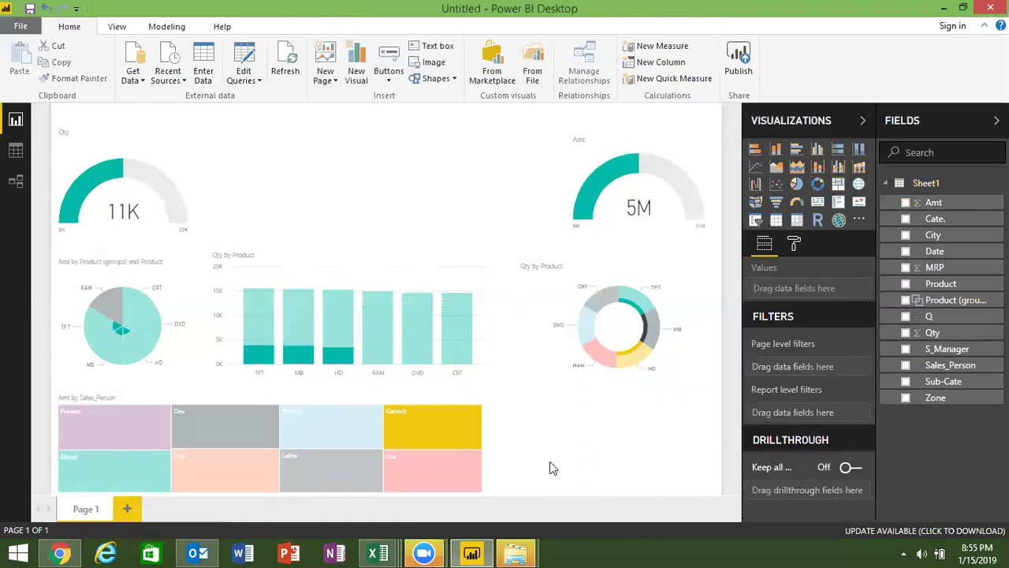
pyautogui.click(384, 306)
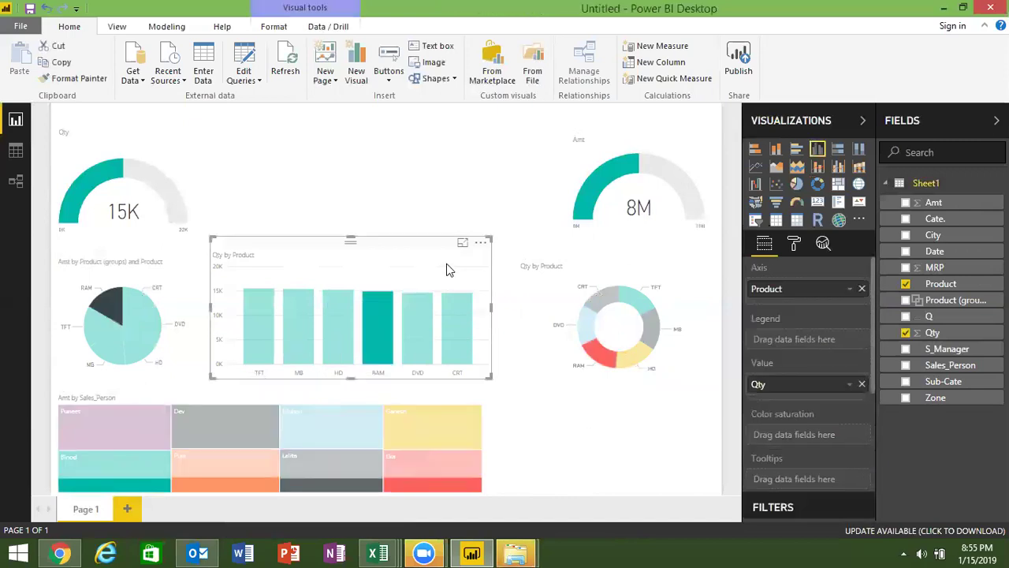
pyautogui.click(463, 243)
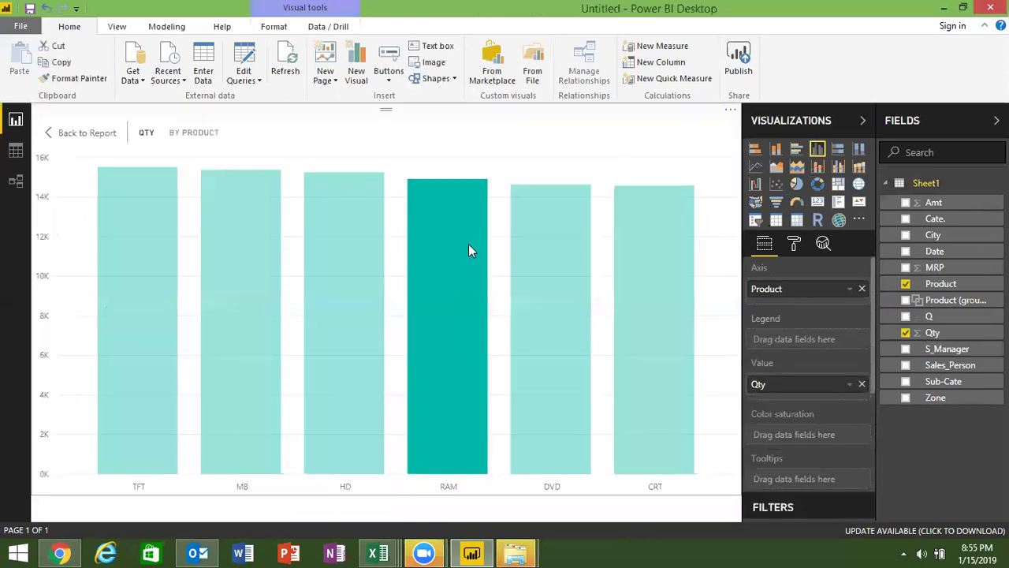
pyautogui.click(44, 134)
pyautogui.click(212, 171)
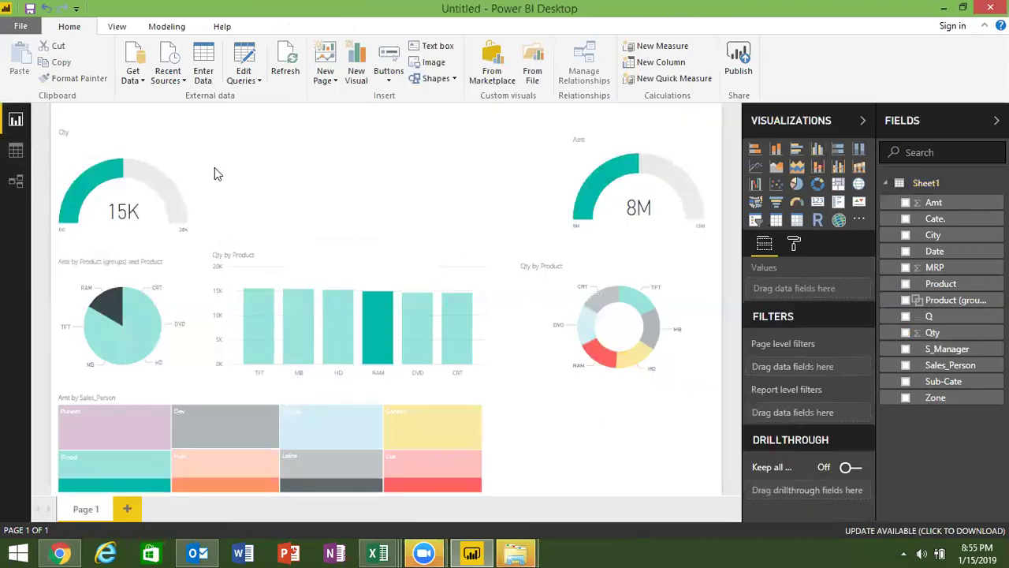
# Clear the RAM cross-filter and create a City map visual in the lower-right area
pyautogui.moveTo(351, 308)
pyautogui.click(249, 261)
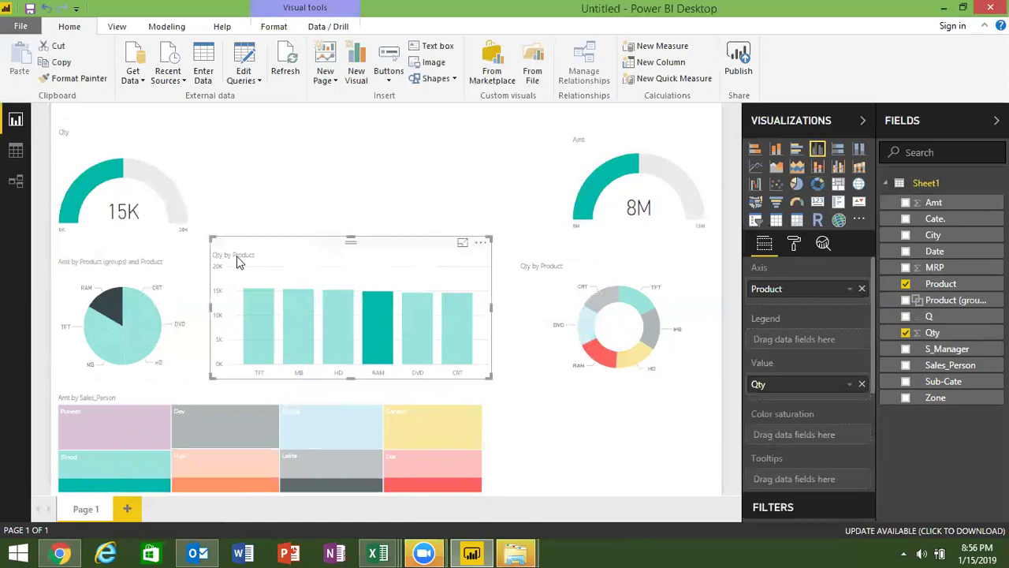
pyautogui.click(223, 285)
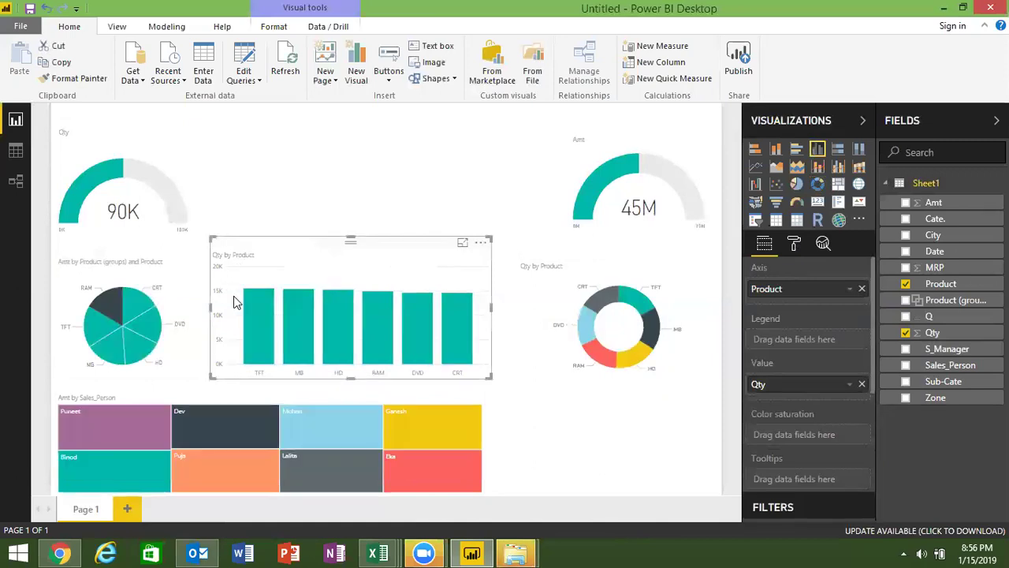
pyautogui.click(601, 477)
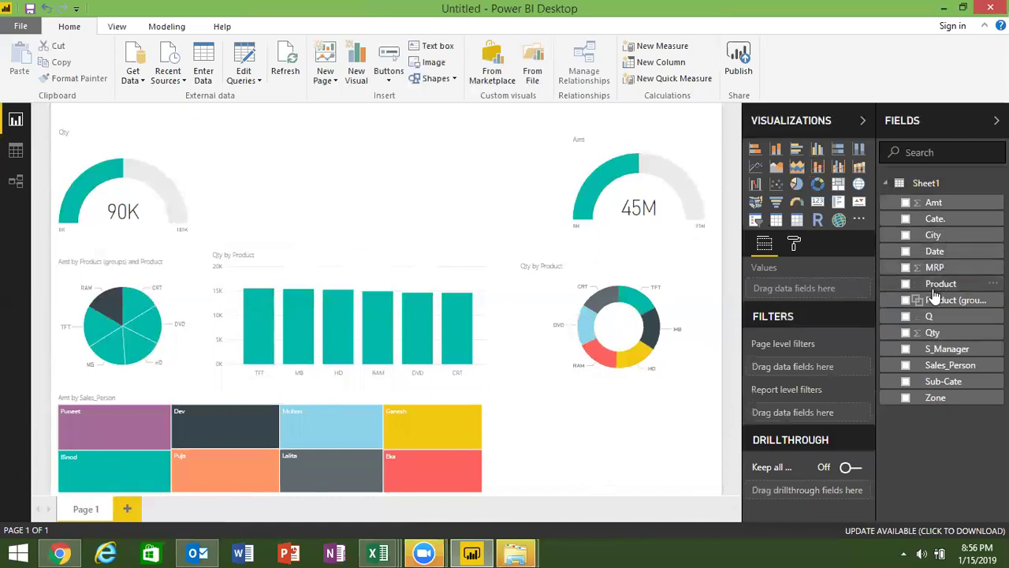
pyautogui.moveTo(930, 235); pyautogui.dragTo(649, 414)
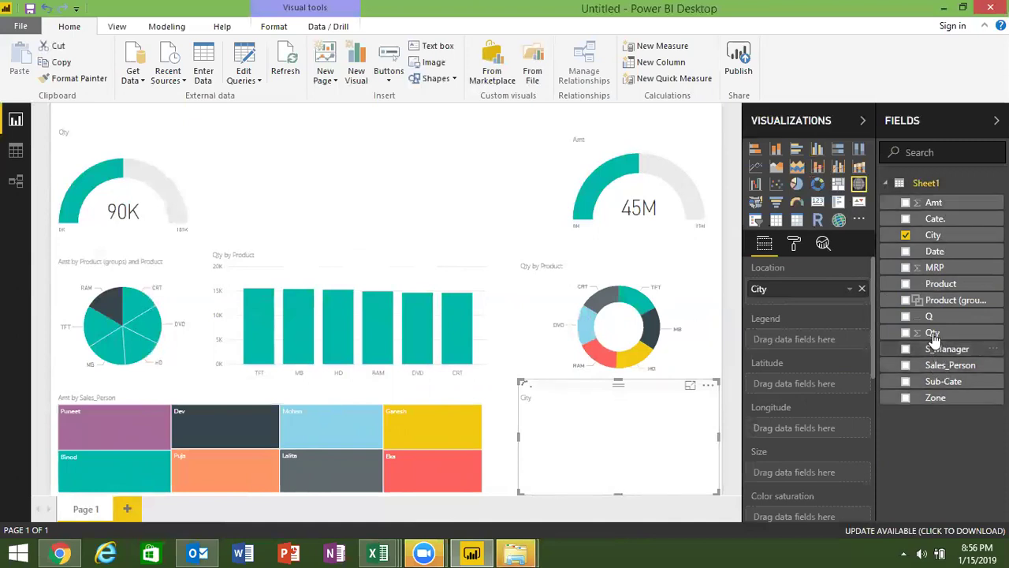
# Size the City map's bubbles by Qty, narrow the treemap, and enlarge the map into the freed space
pyautogui.moveTo(933, 332); pyautogui.dragTo(676, 450)
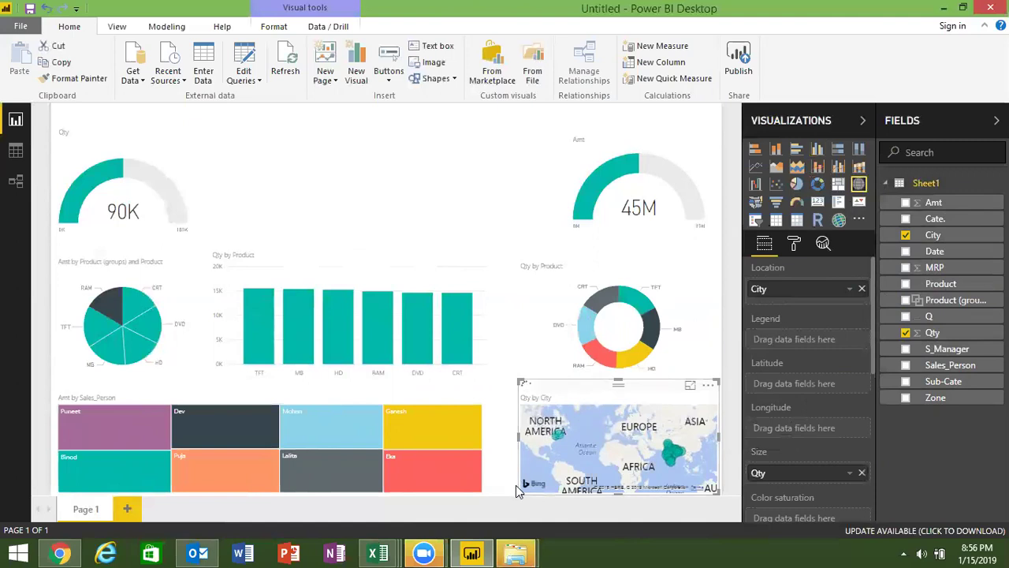
pyautogui.click(484, 484)
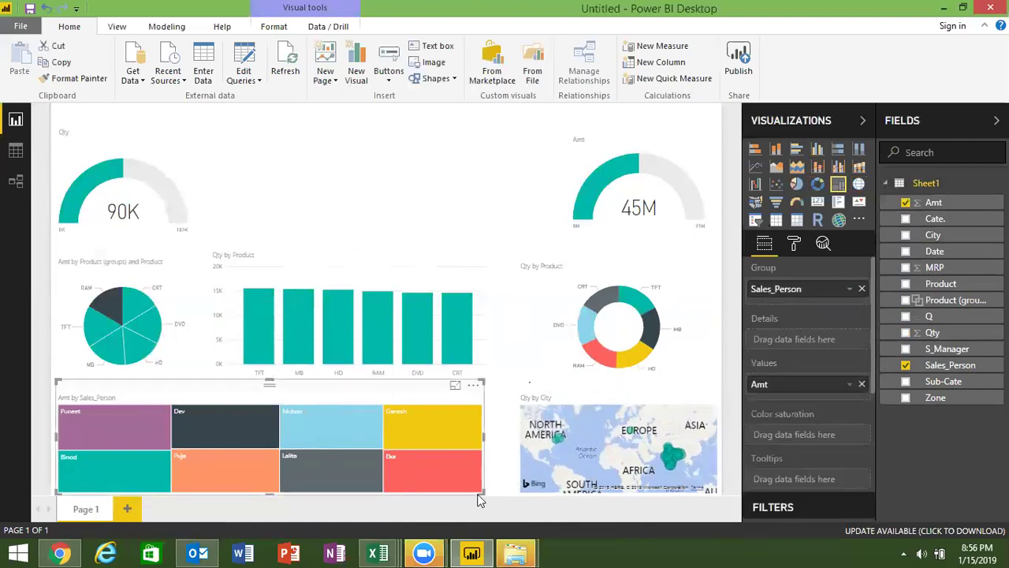
pyautogui.moveTo(483, 492); pyautogui.dragTo(384, 492)
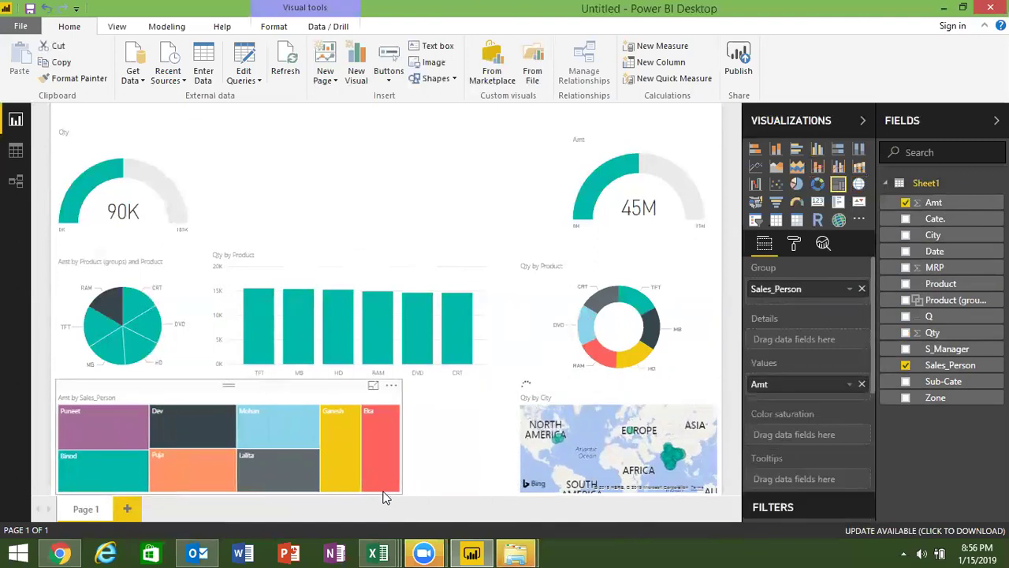
pyautogui.click(527, 478)
pyautogui.moveTo(518, 489); pyautogui.dragTo(398, 489)
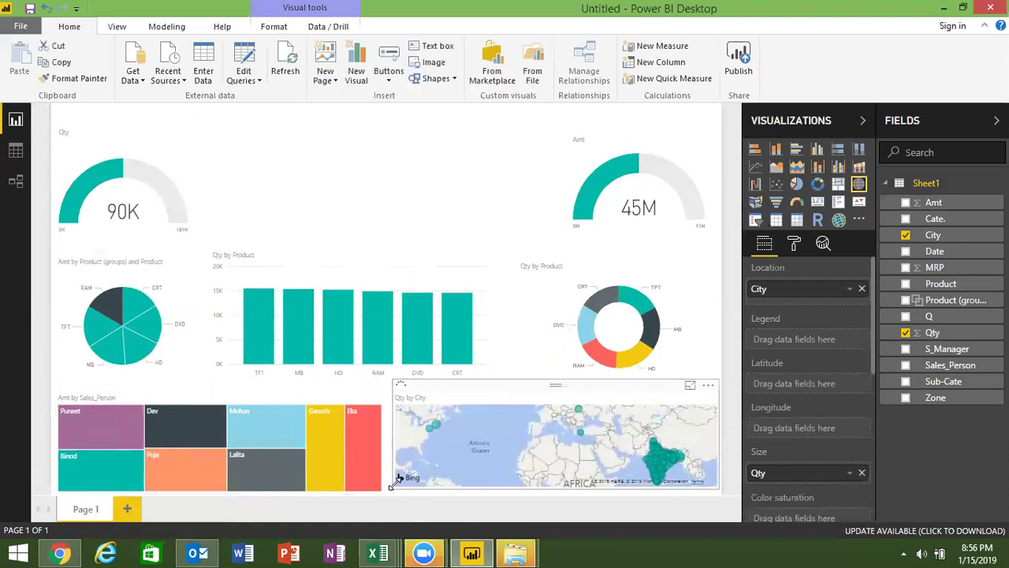
pyautogui.moveTo(555, 380); pyautogui.dragTo(555, 375)
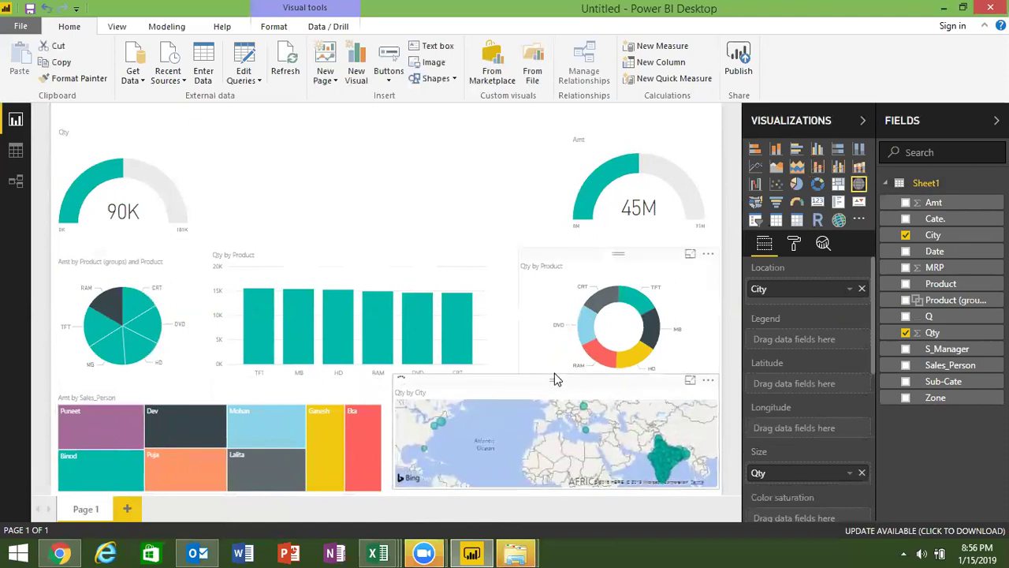
# Cross-filter the report by one city on the map, clear it, and deselect the map
pyautogui.click(665, 464)
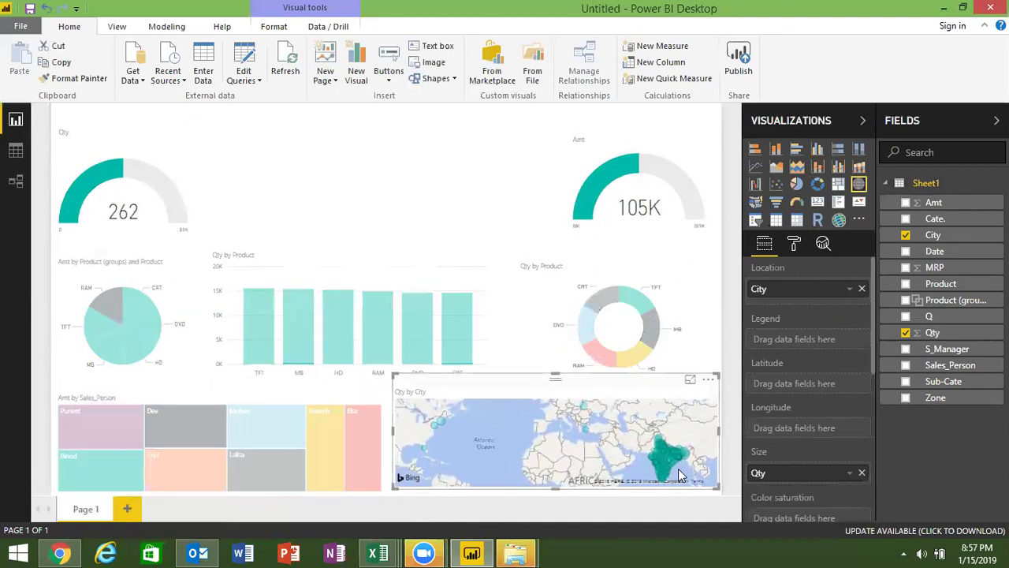
pyautogui.doubleClick(441, 416)
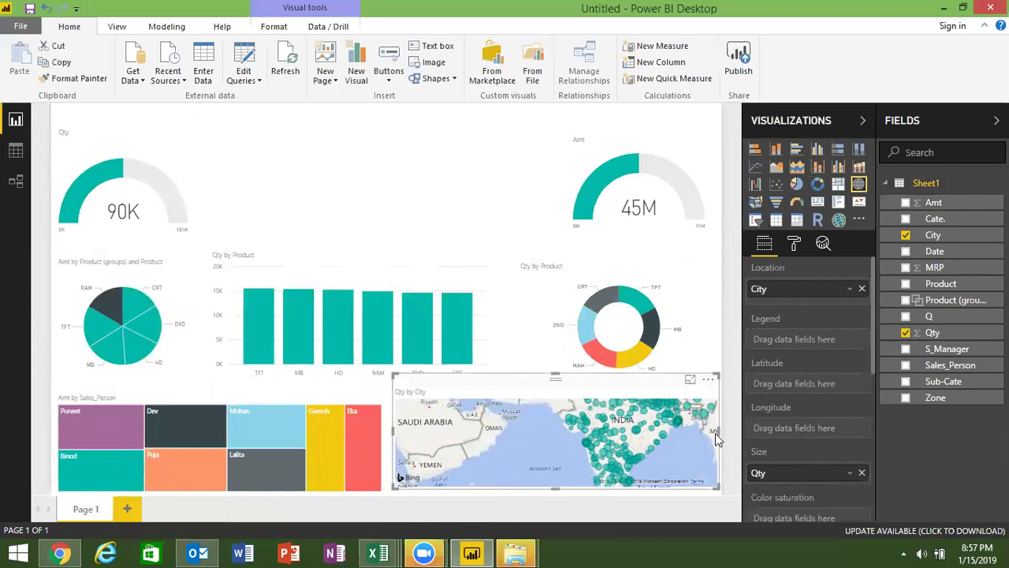
pyautogui.click(402, 225)
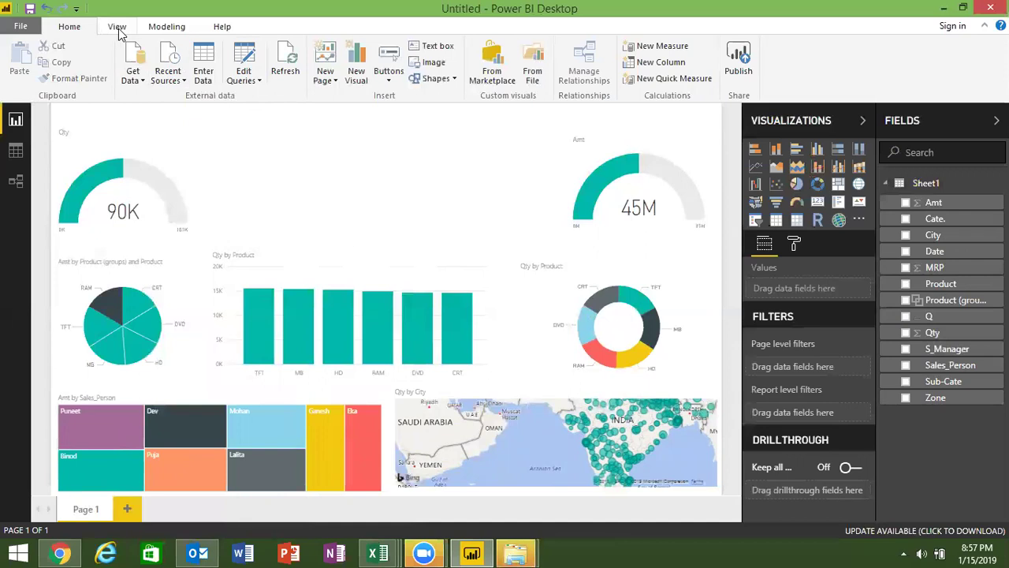
# Insert a text box reading 'Sales Dashboard Abs Pvt Ltd'
pyautogui.click(454, 80)
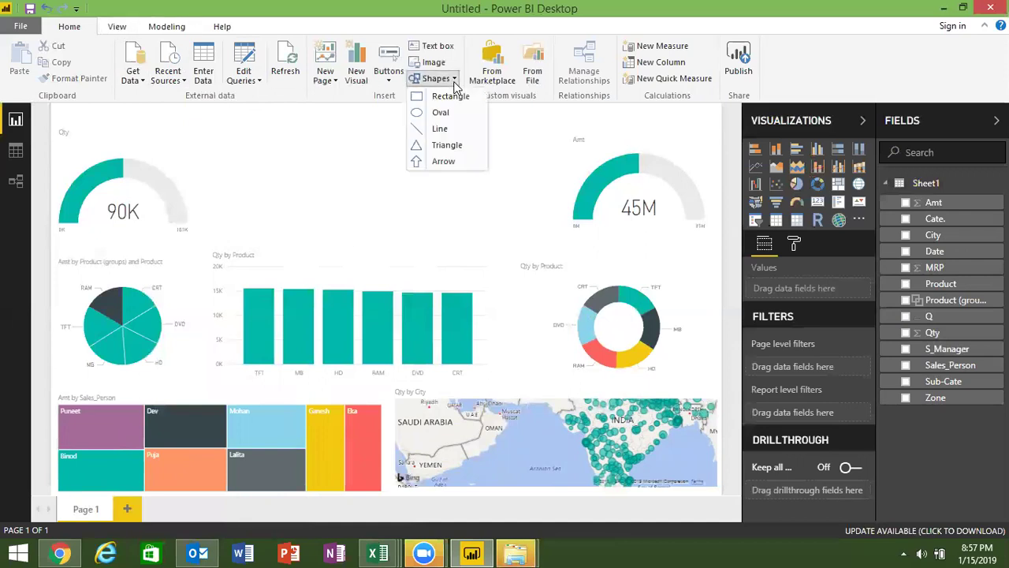
pyautogui.click(439, 47)
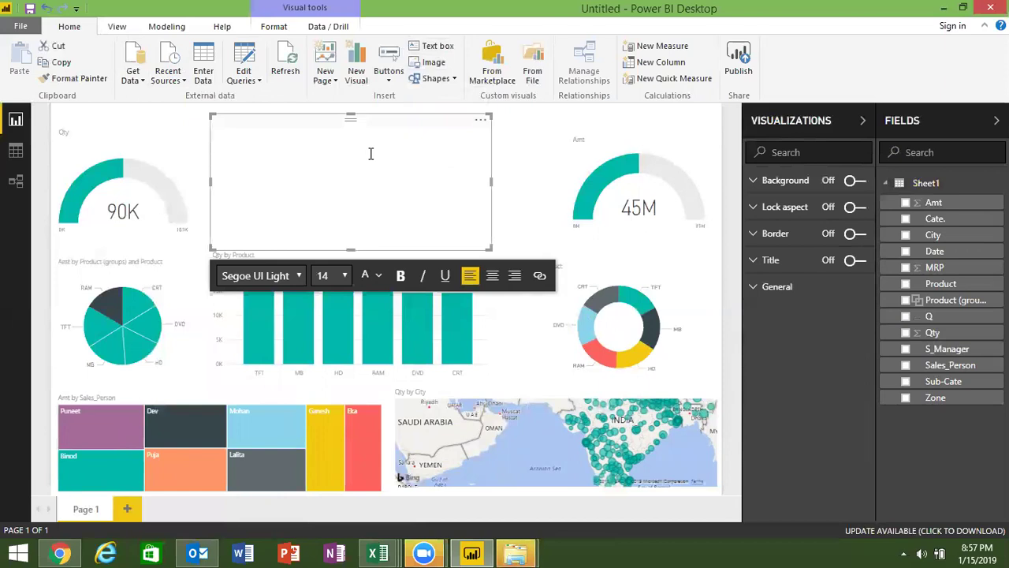
pyautogui.write('Sa')
pyautogui.write('les ')
pyautogui.write('Dashboard ')
pyautogui.write('Abs ')
pyautogui.write('Pvt')
pyautogui.write(' Ltd')
pyautogui.moveTo(311, 160); pyautogui.dragTo(212, 146)
pyautogui.click(330, 282)
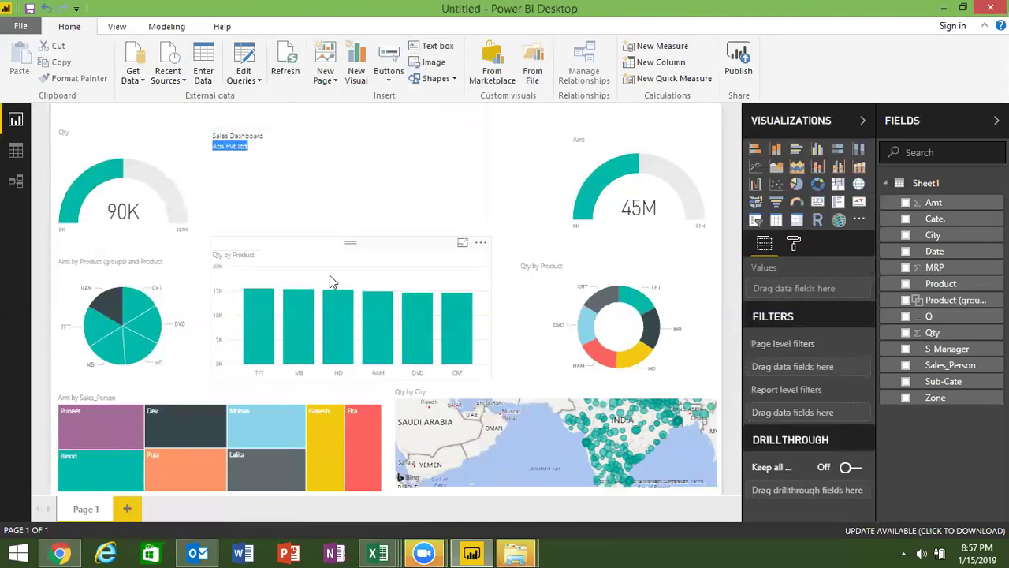
# Format the title text at 44 points, centred and underlined
pyautogui.click(262, 159)
pyautogui.moveTo(262, 158); pyautogui.dragTo(210, 139)
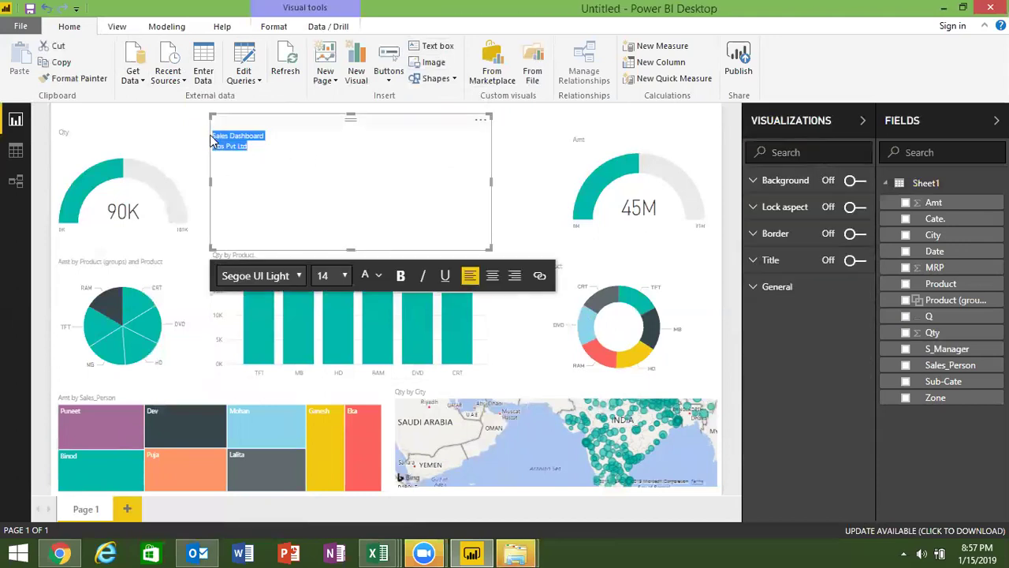
pyautogui.click(335, 275)
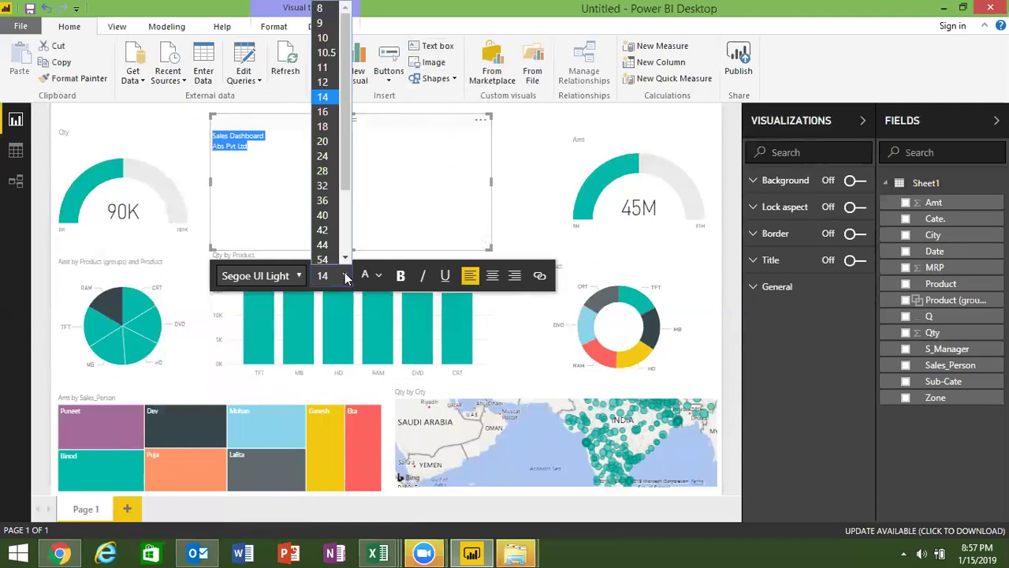
pyautogui.click(330, 212)
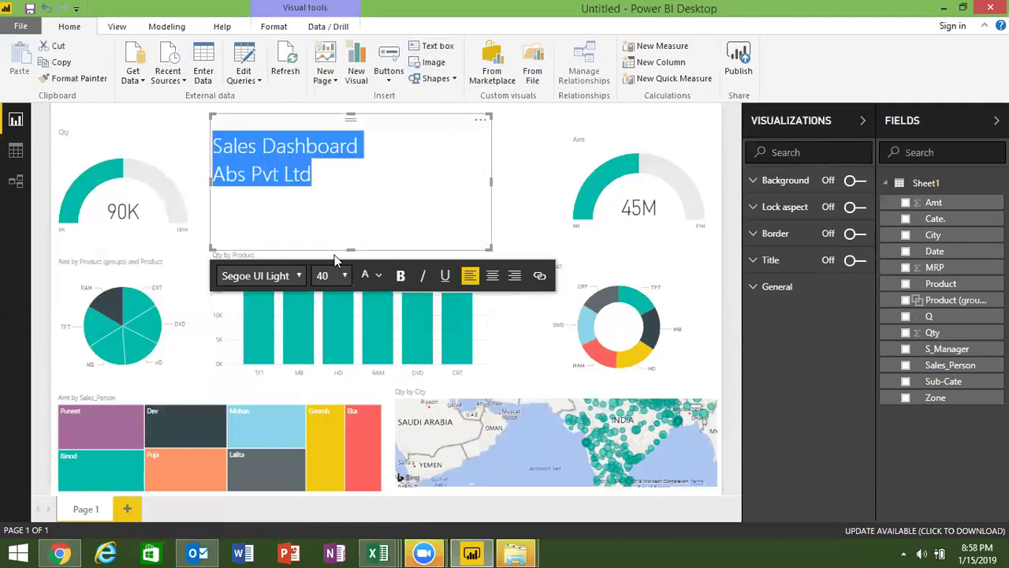
pyautogui.click(344, 275)
pyautogui.click(335, 245)
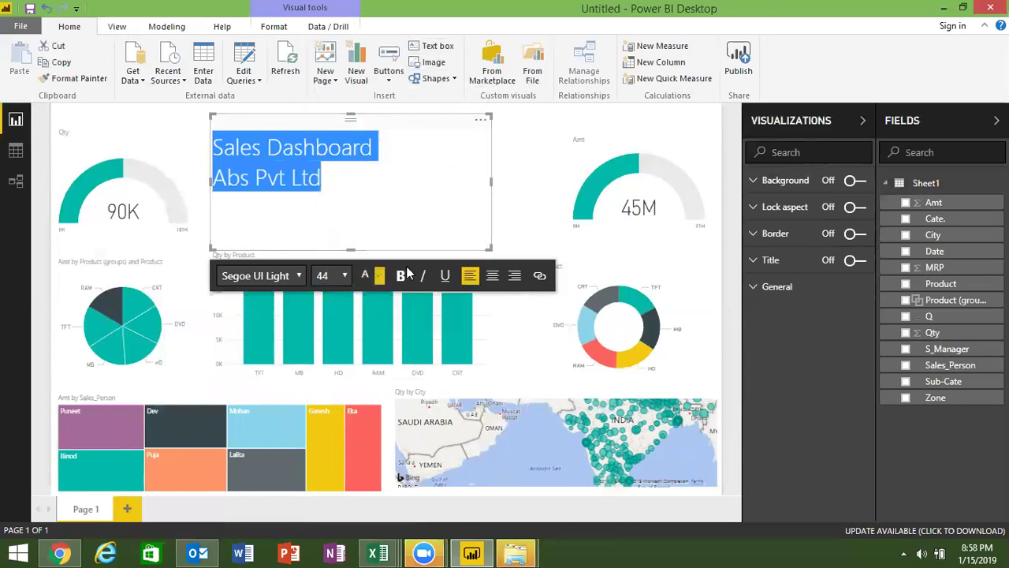
pyautogui.click(493, 276)
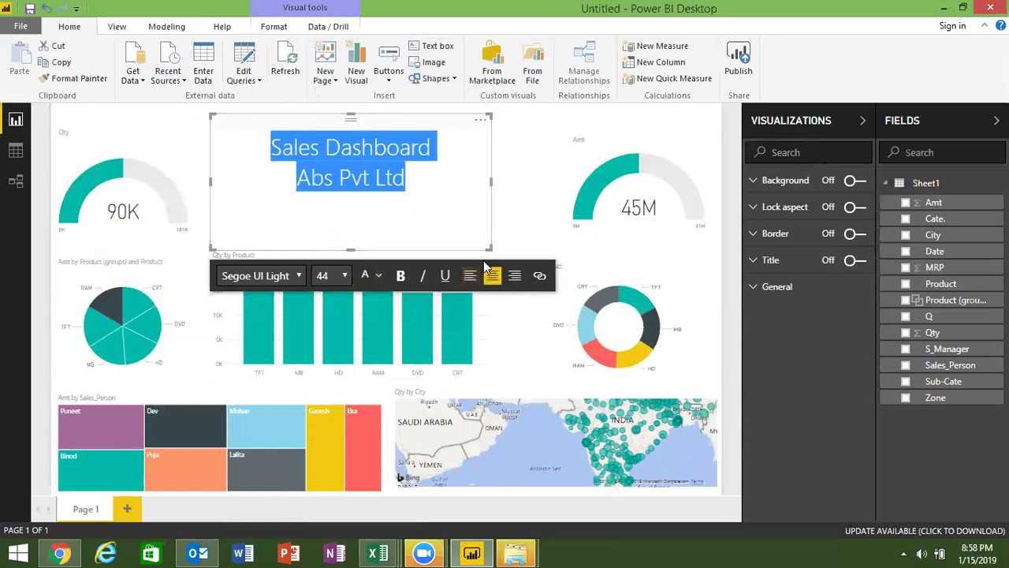
pyautogui.click(446, 278)
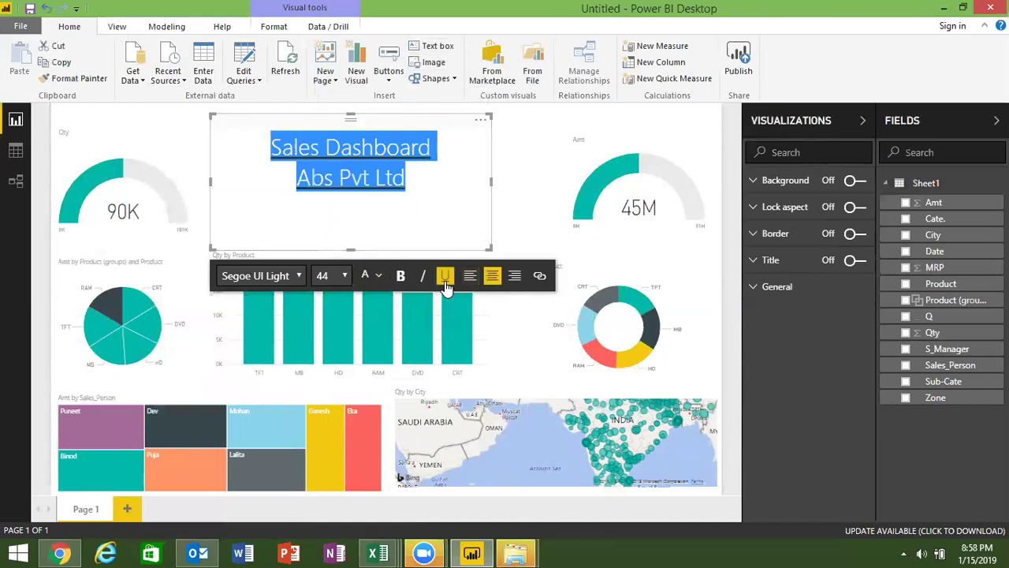
# Position the title box centred between the two gauges
pyautogui.click(514, 214)
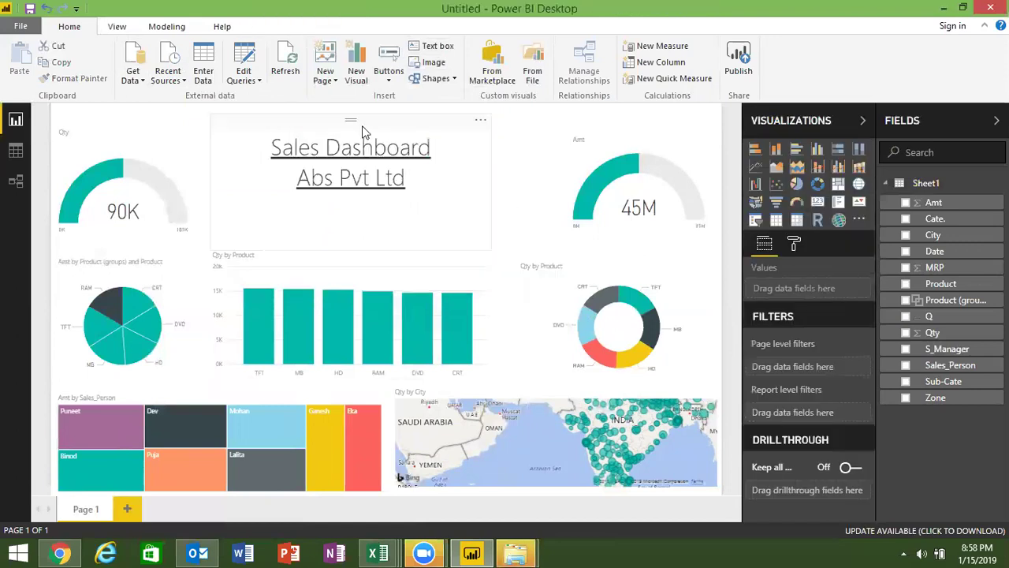
pyautogui.moveTo(363, 125)
pyautogui.mouseDown()
pyautogui.moveTo(398, 130)
pyautogui.moveTo(391, 123)
pyautogui.mouseUp()
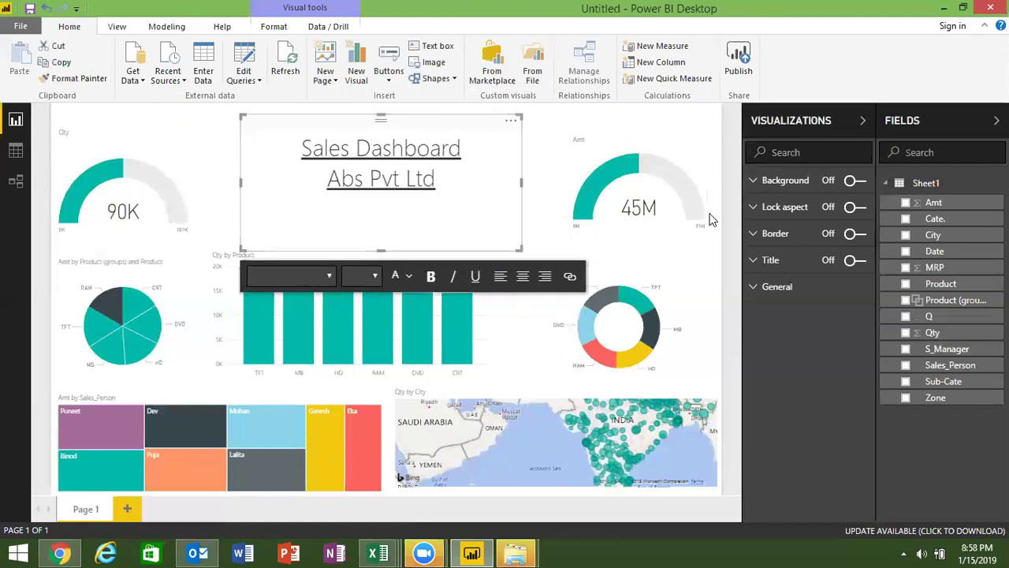
pyautogui.click(737, 199)
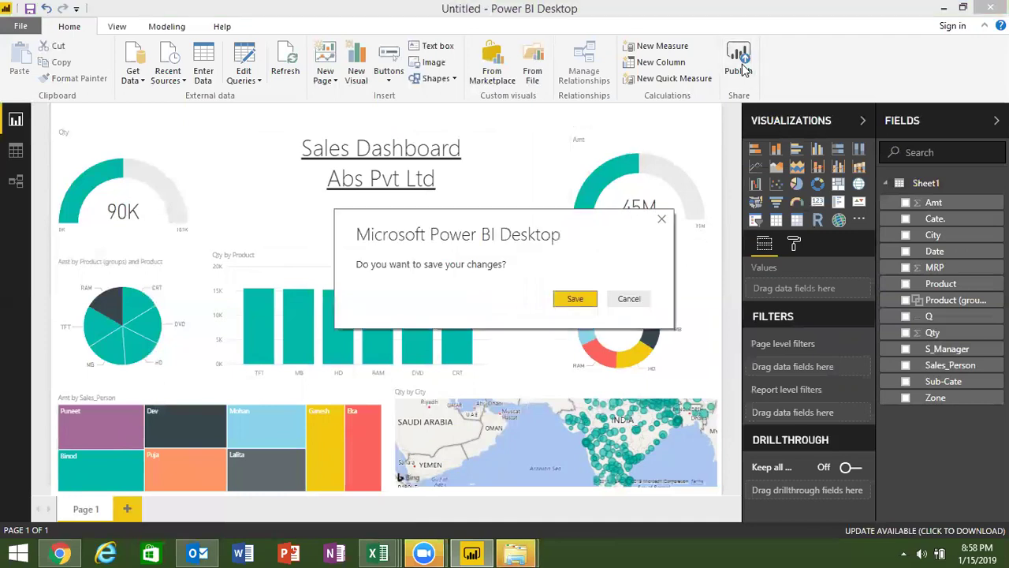
# Save the report changes to the Desktop as 'Dashbaord-1'
pyautogui.click(575, 300)
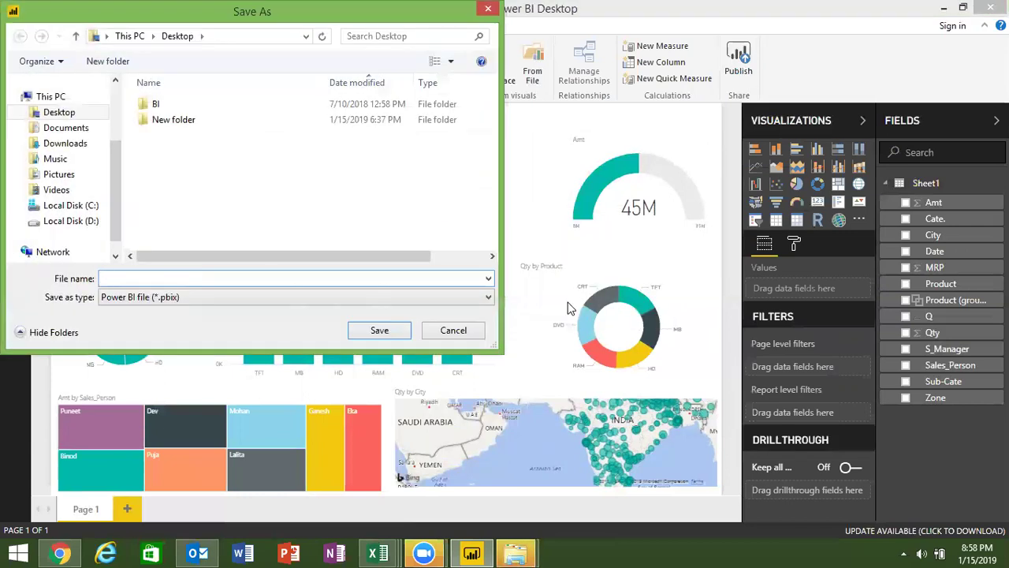
pyautogui.click(61, 113)
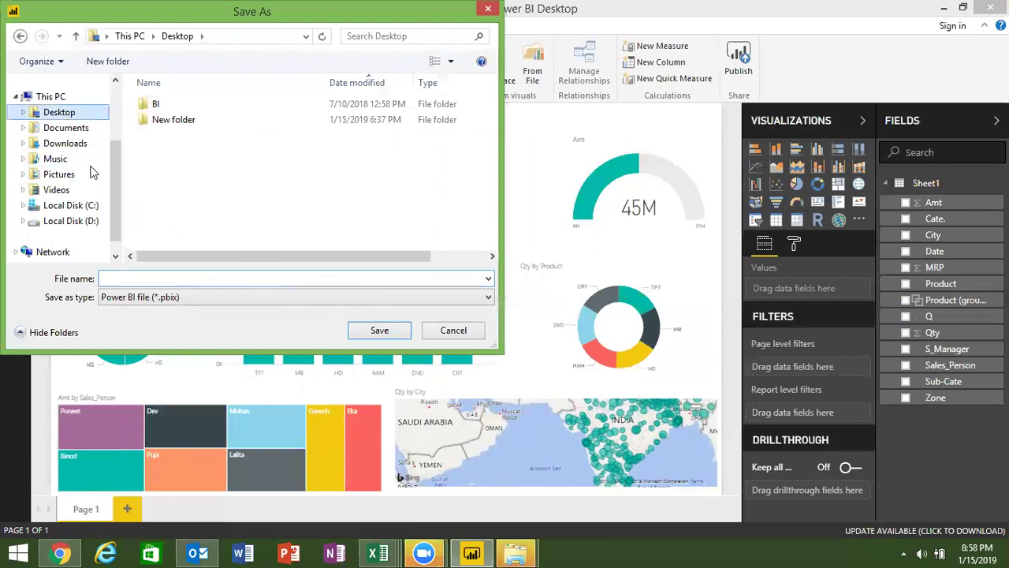
pyautogui.click(130, 280)
pyautogui.write('Dashbaord-1')
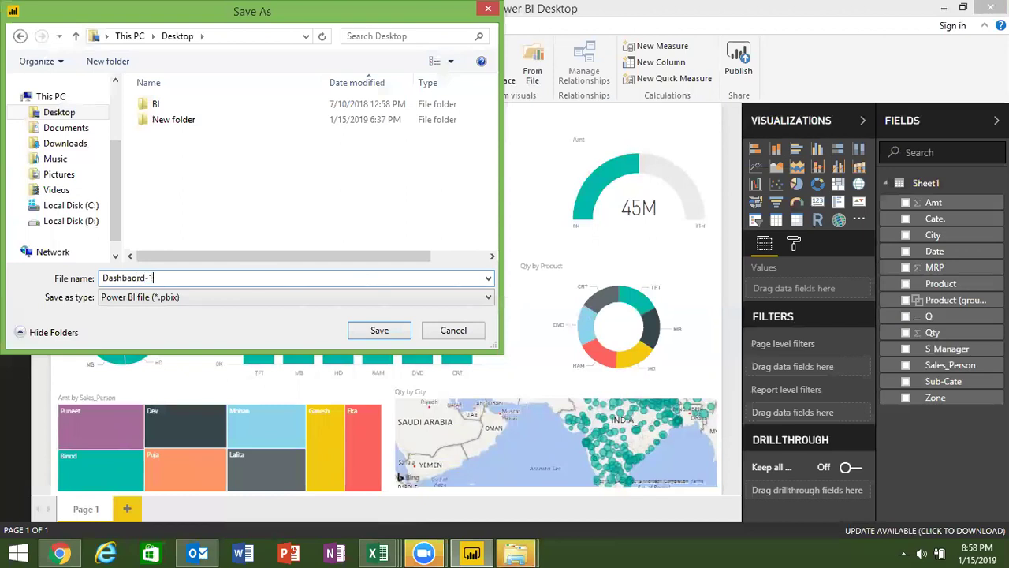
pyautogui.click(366, 331)
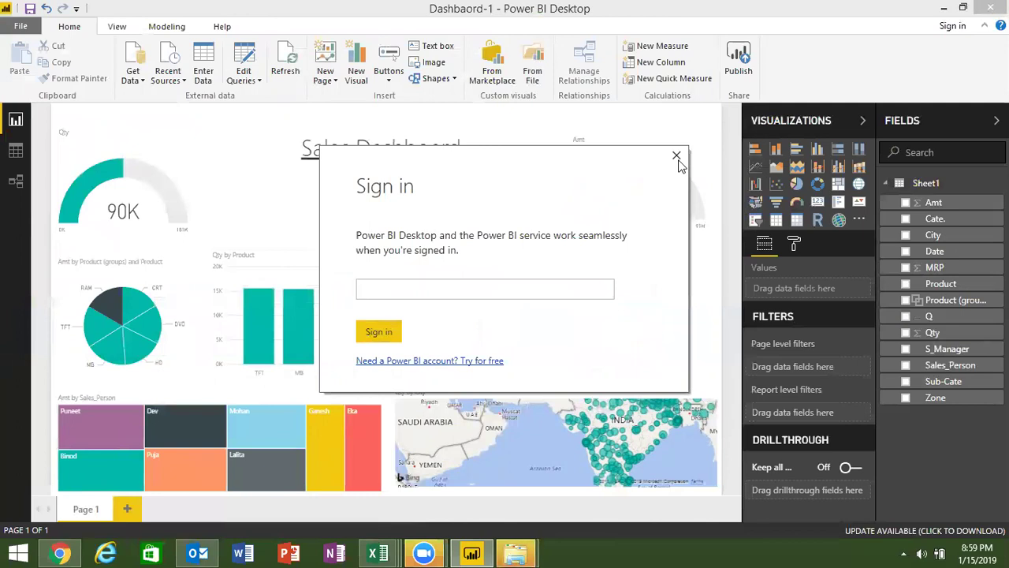
# Dismiss sign-in and export a Power BI template described as 'Dashboard1'
pyautogui.click(676, 157)
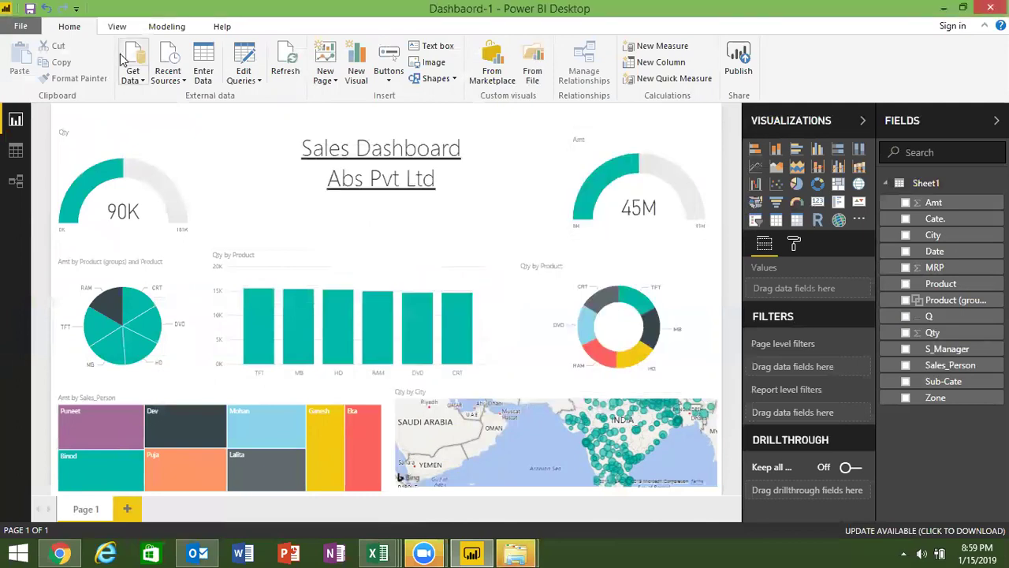
pyautogui.click(22, 27)
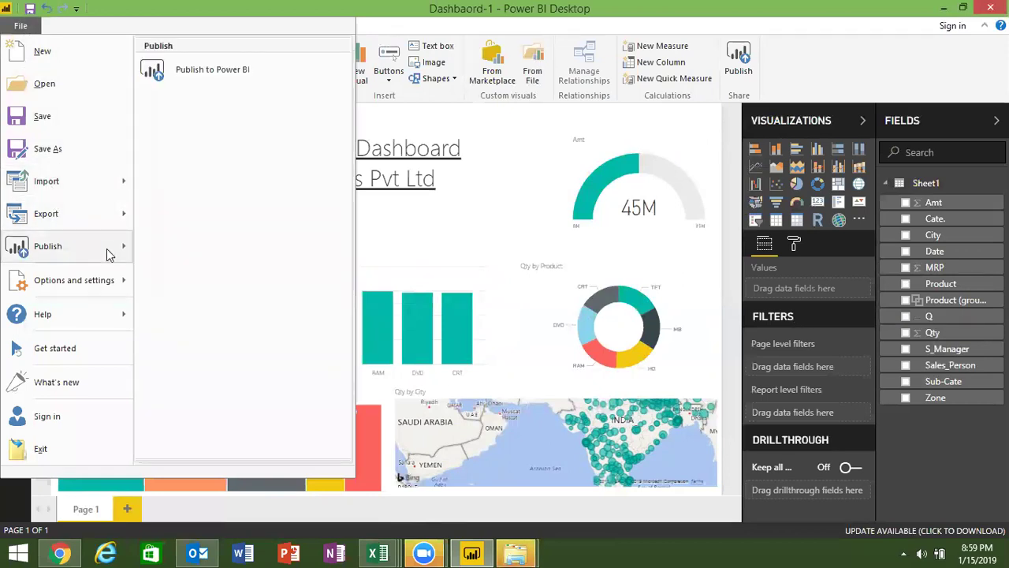
pyautogui.moveTo(46, 213)
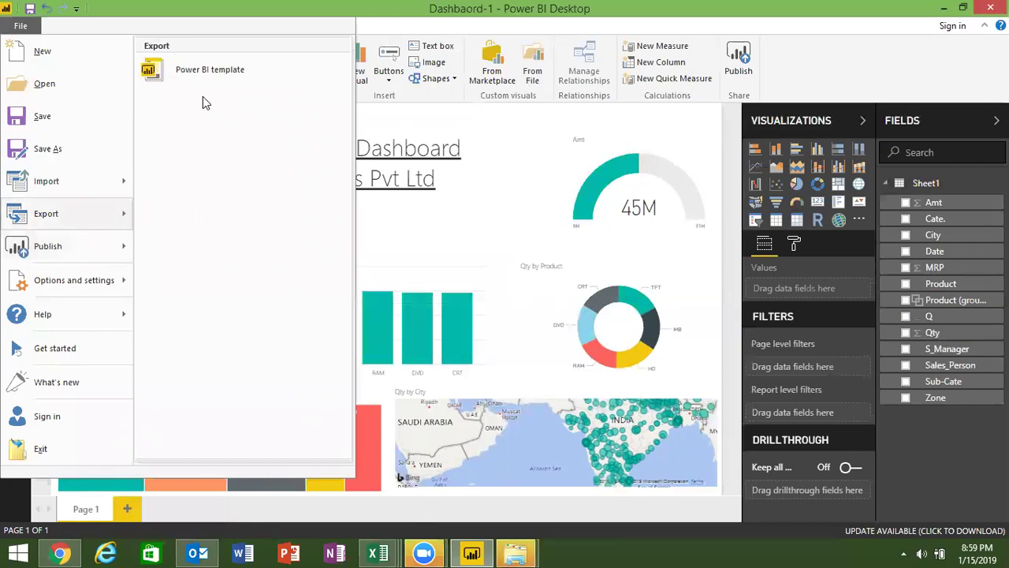
pyautogui.click(222, 73)
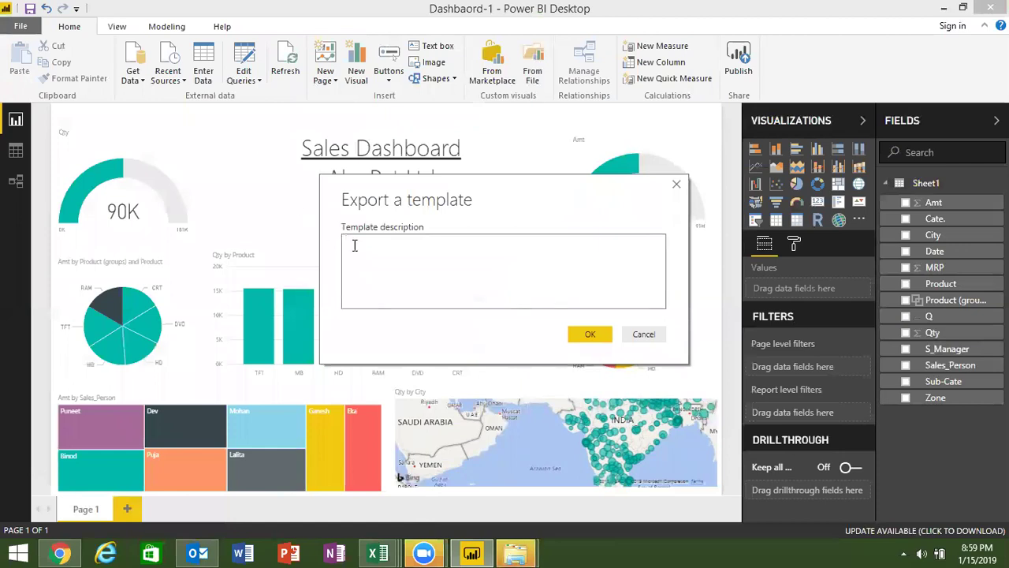
pyautogui.write('Dashboard1')
pyautogui.click(590, 334)
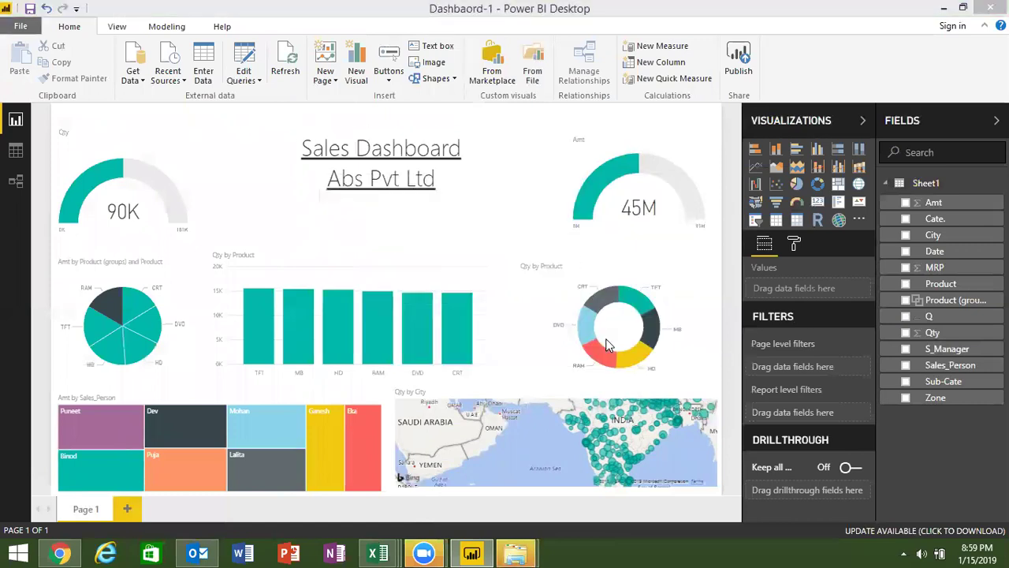
# Save the template as Dashbaord-1, then open the Dashbaord-1 file from the desktop
pyautogui.click(369, 334)
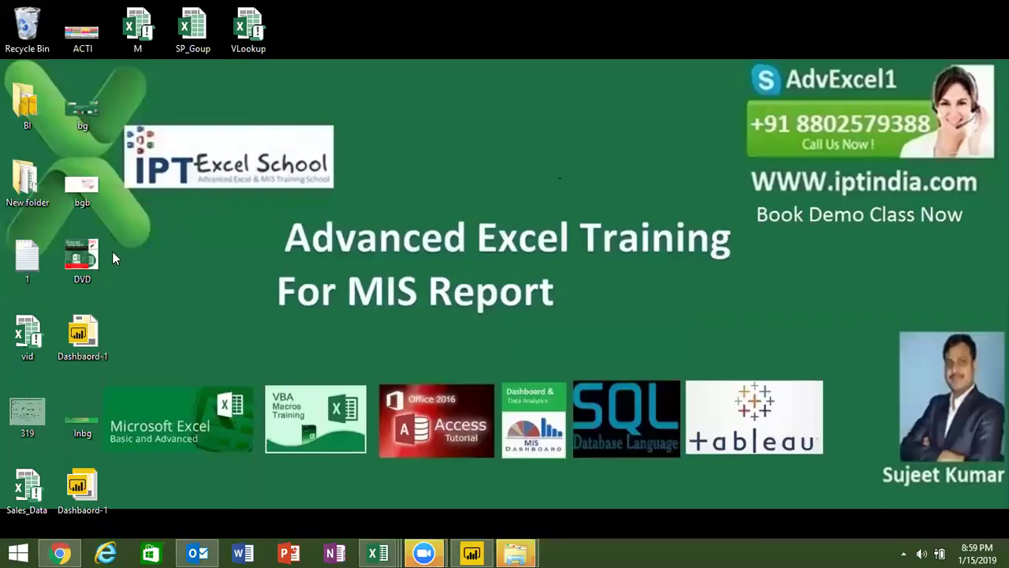
pyautogui.click(77, 490)
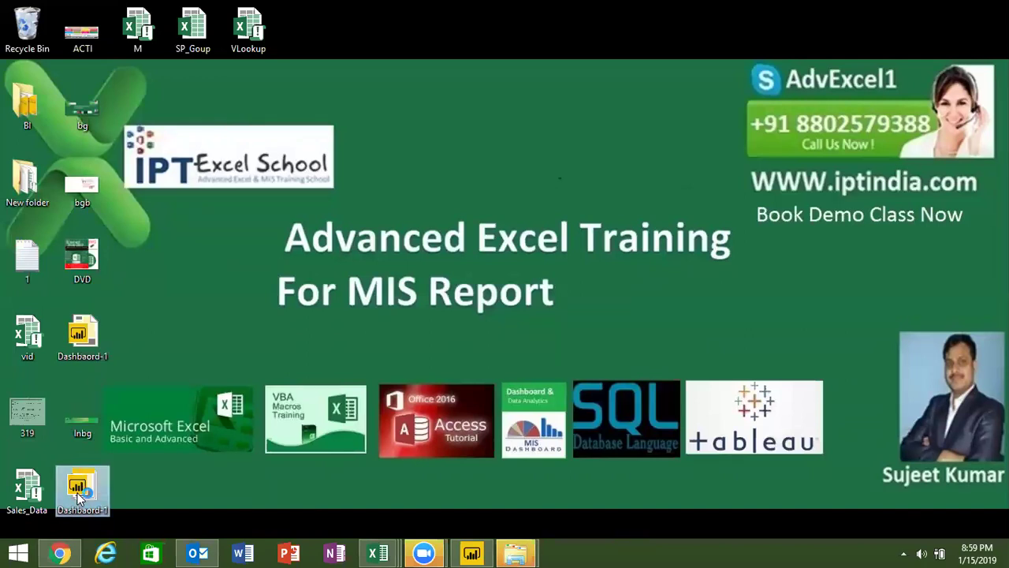
pyautogui.doubleClick(78, 495)
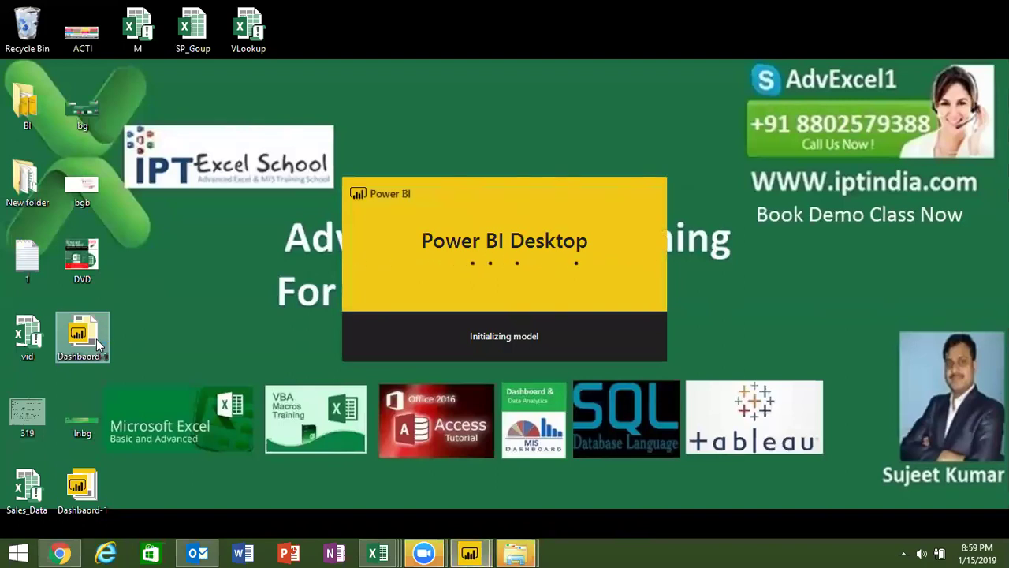
# Open the other Dashbaord-1 file on the desktop and wait for loading
pyautogui.doubleClick(98, 343)
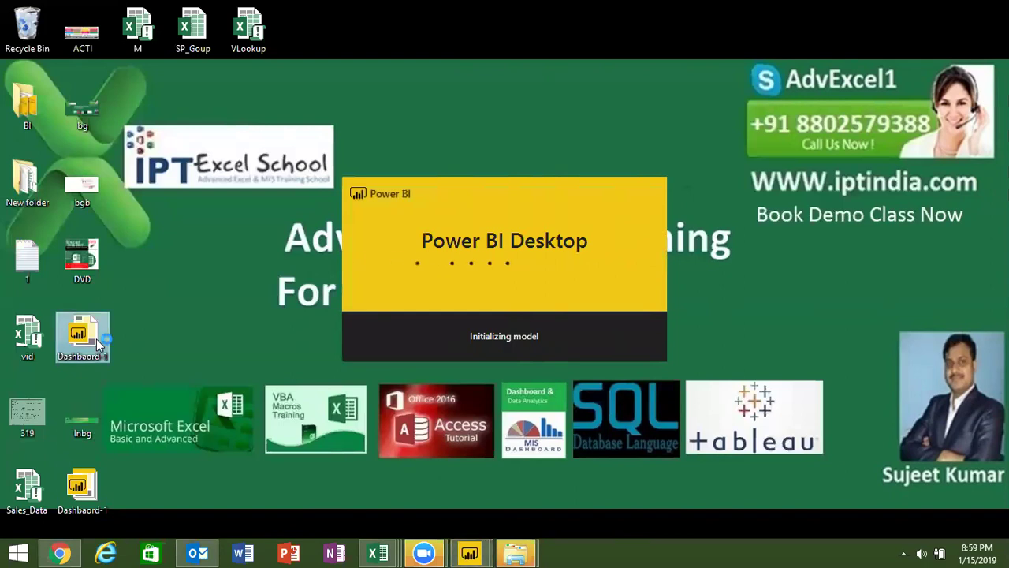